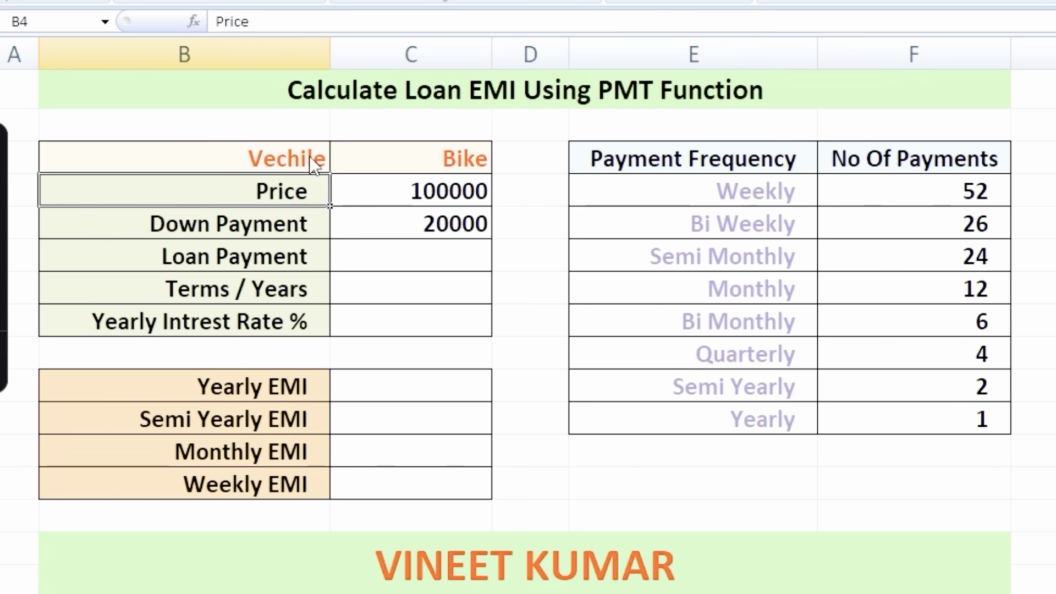
Step: Review the loan details and the payment frequency table with its number of payments
click(611, 319)
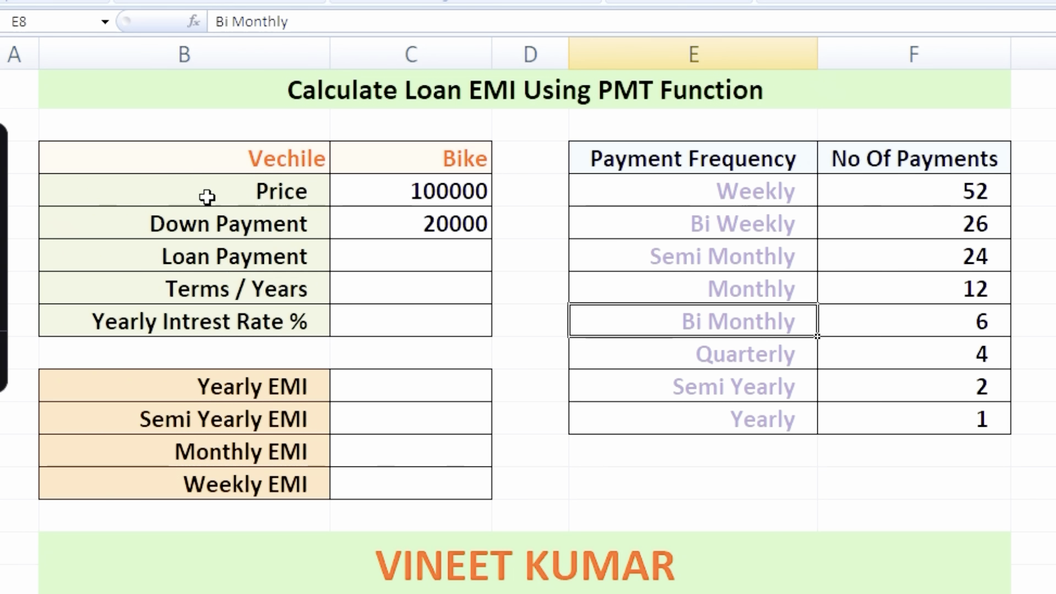
drag(209, 198, 313, 406)
drag(448, 186, 457, 330)
drag(715, 157, 789, 437)
drag(940, 161, 979, 412)
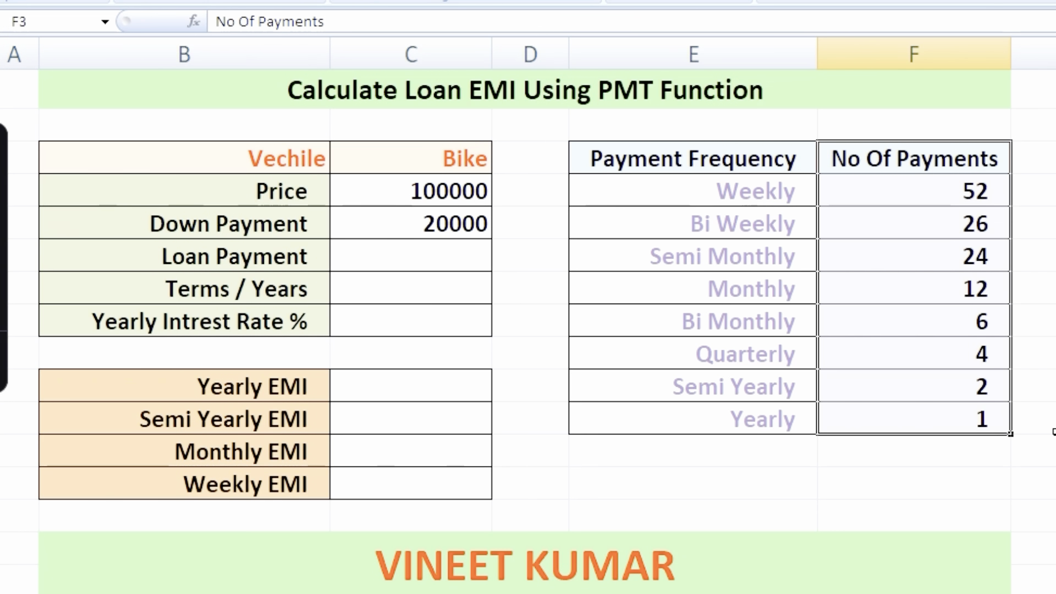
click(1055, 426)
click(450, 230)
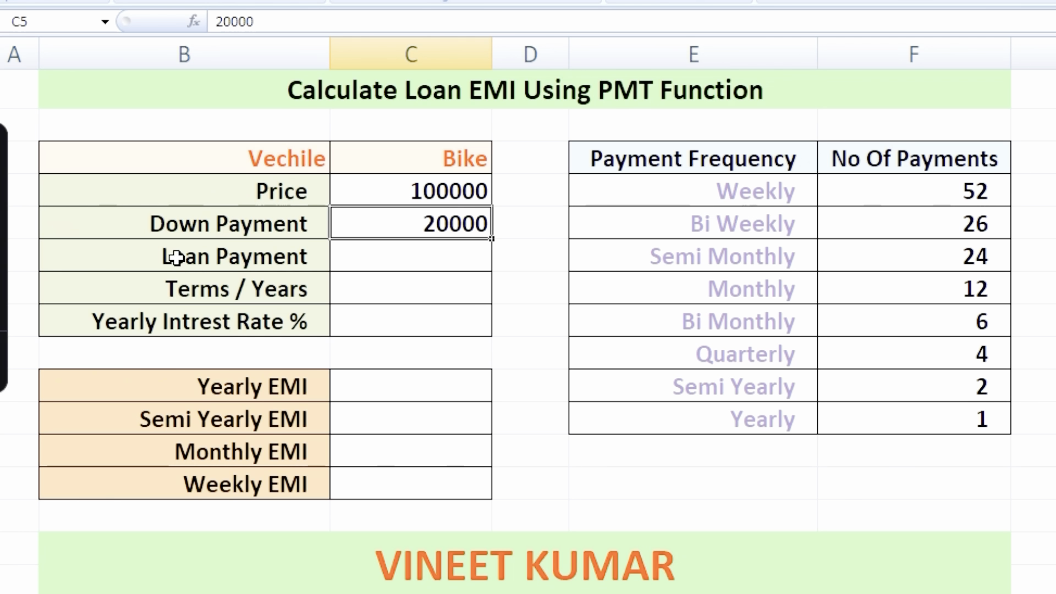
Step: Calculate the Loan Payment in C6 as price minus down payment with =C4-C5
double_click(453, 248)
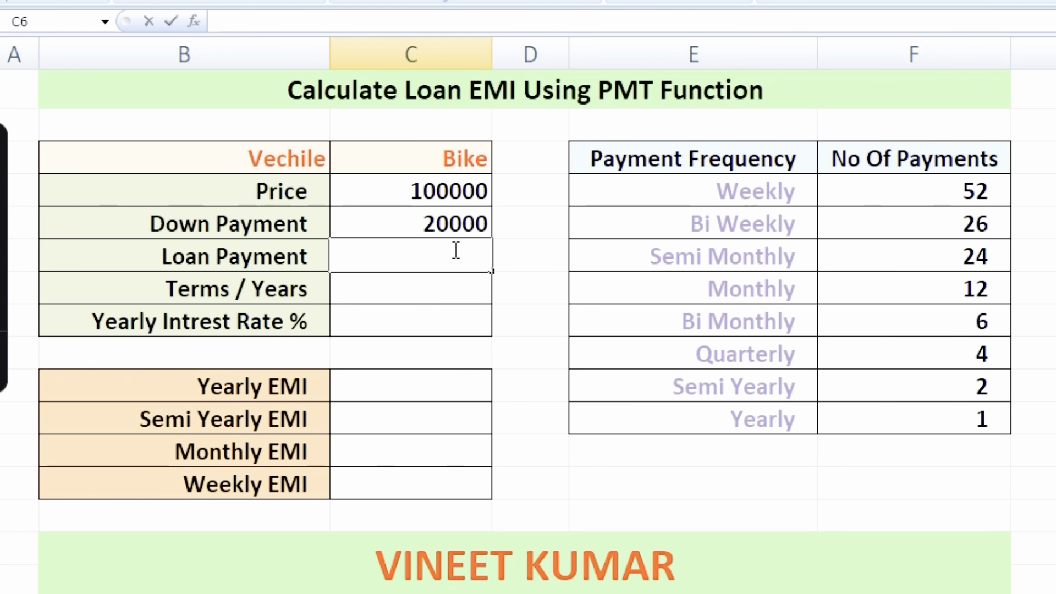
text(=)
click(457, 191)
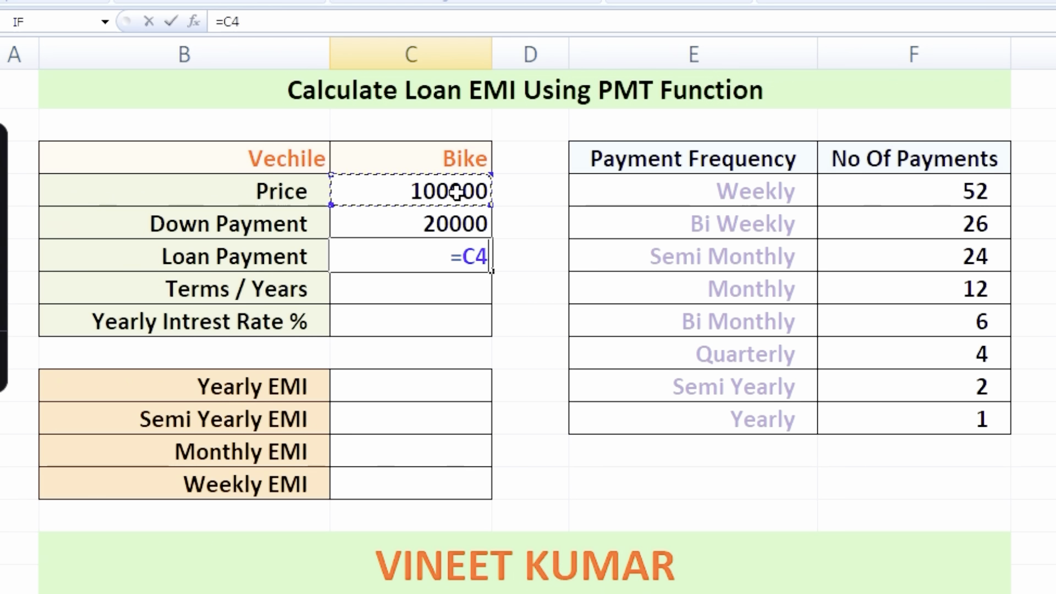
text(-)
click(448, 223)
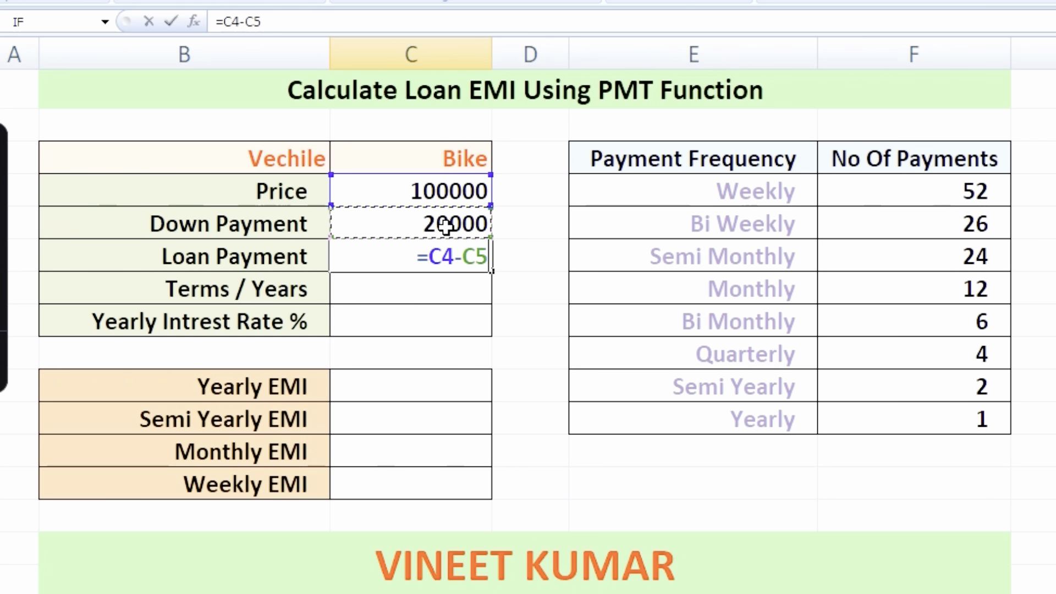
key(Return)
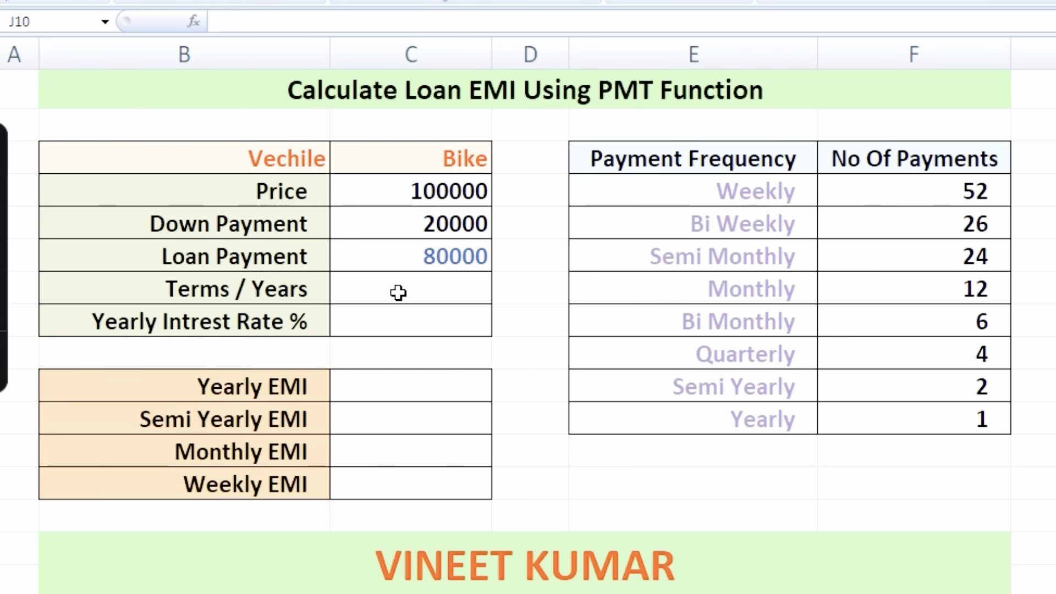
click(461, 255)
click(439, 169)
drag(439, 170, 453, 266)
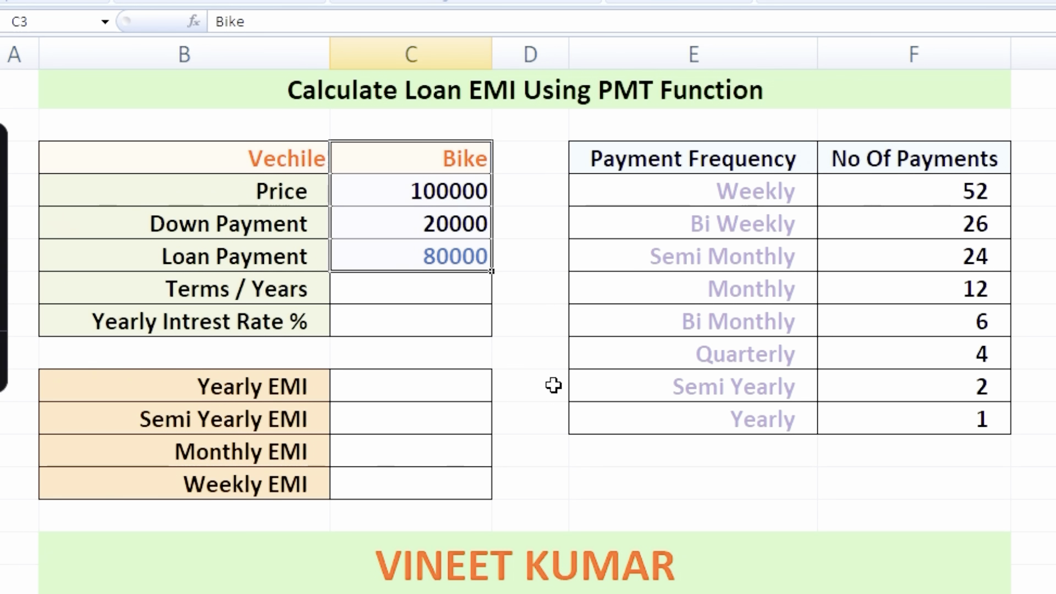
click(551, 384)
click(444, 257)
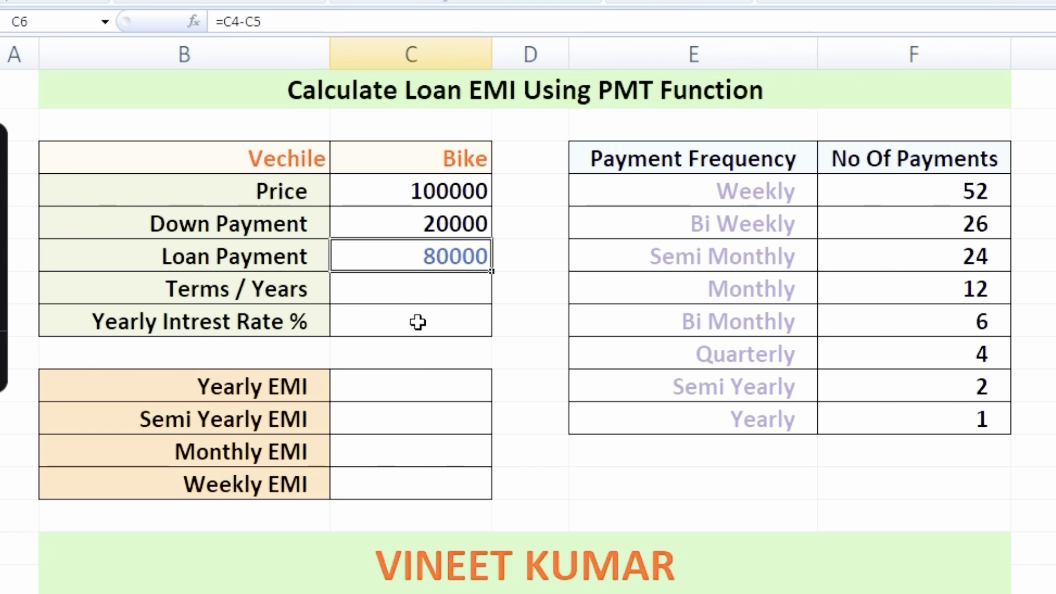
Step: Enter 4 for Terms / Years and 5% for the yearly interest rate
double_click(430, 298)
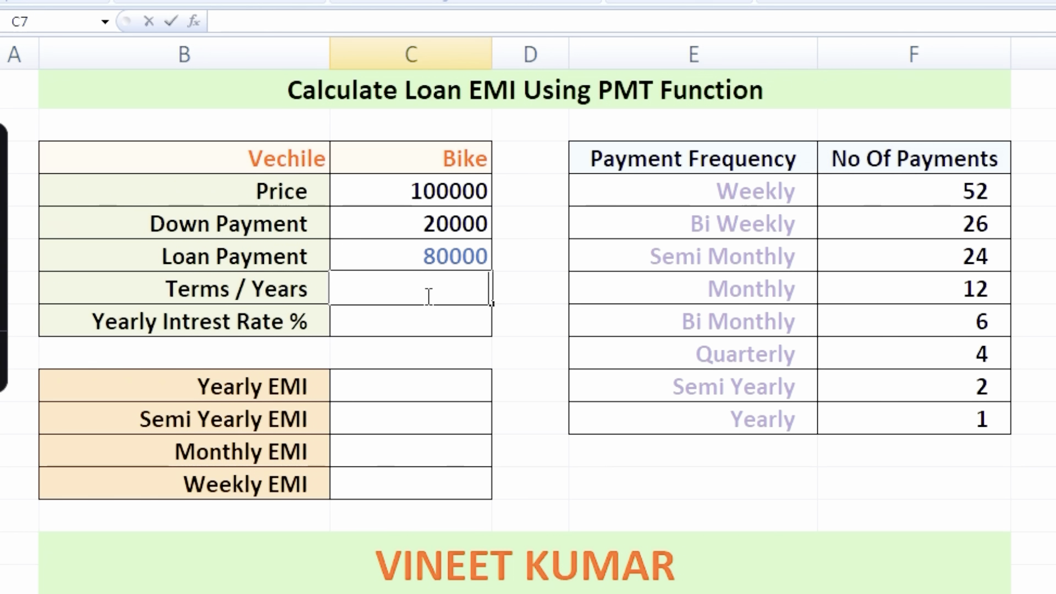
text(4)
key(Return)
text(5%)
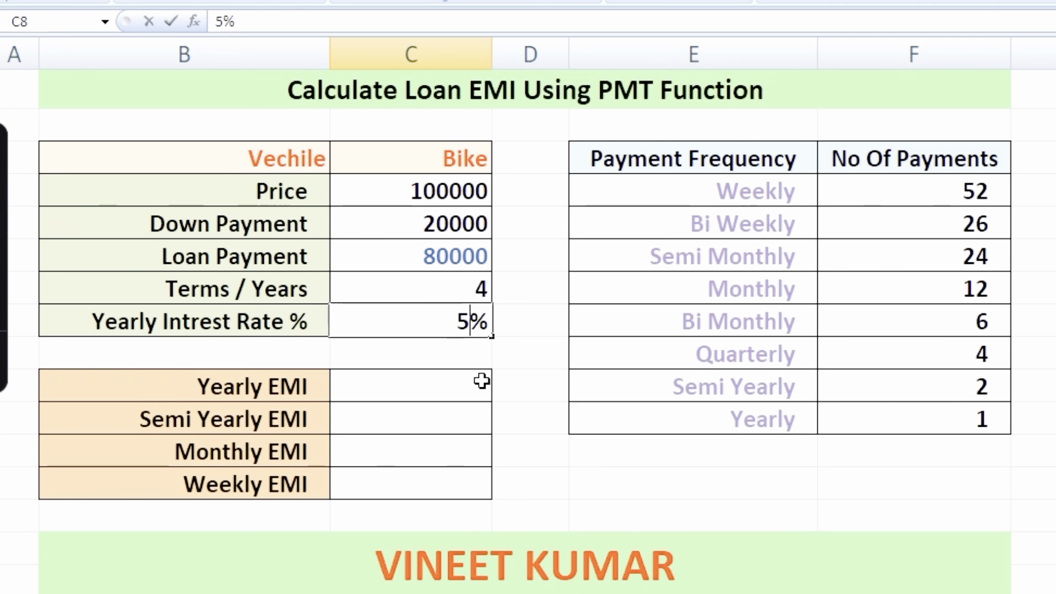
click(559, 450)
drag(459, 193, 465, 352)
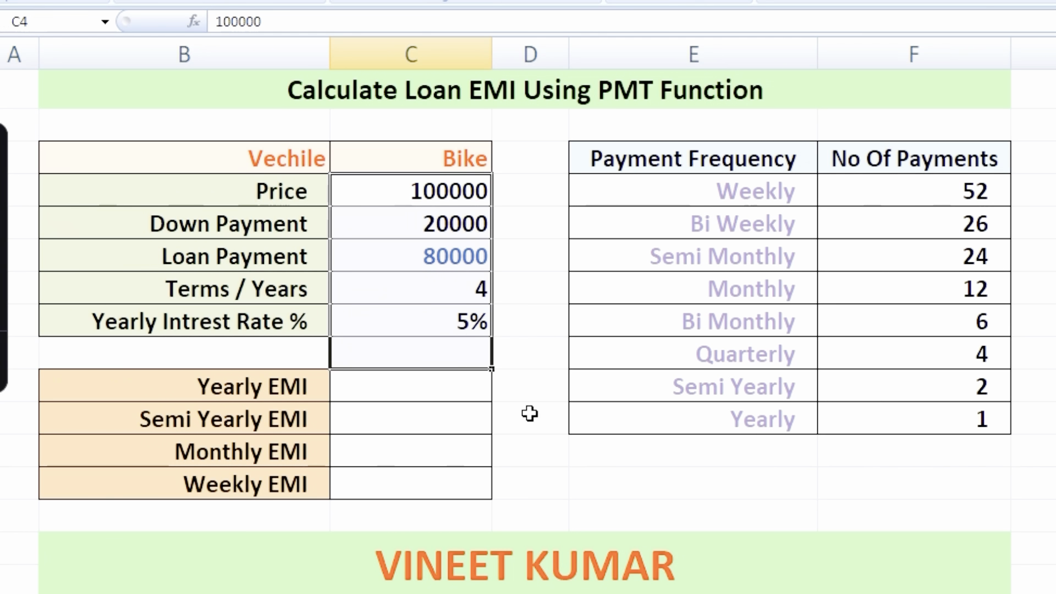
click(589, 420)
Step: Calculate the Yearly EMI in C10 from the interest rate, term and loan payment with =PMT(C8,C7,C6)
double_click(472, 388)
text(=)
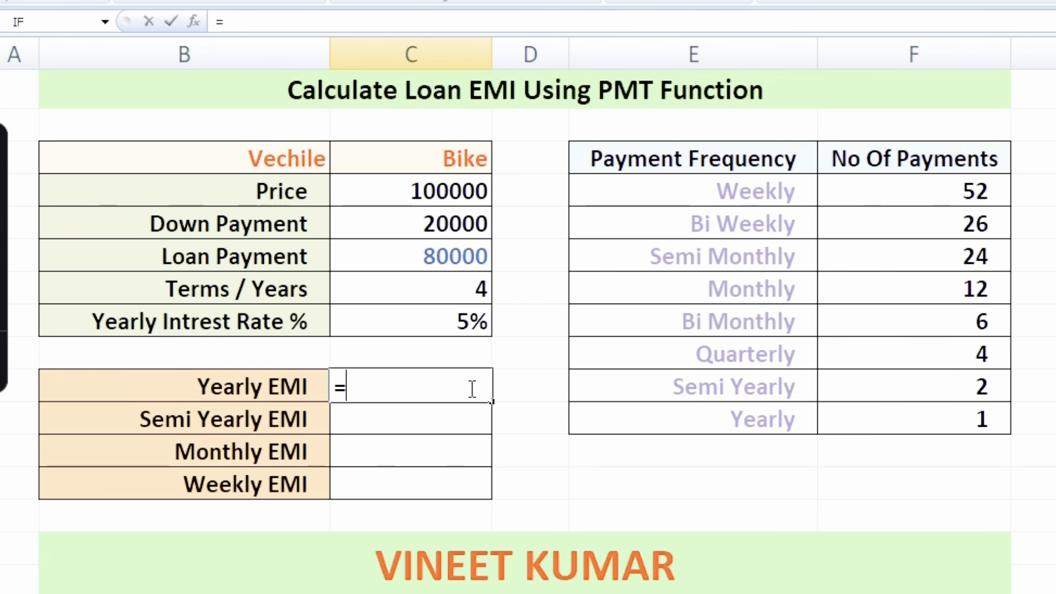
text(pm)
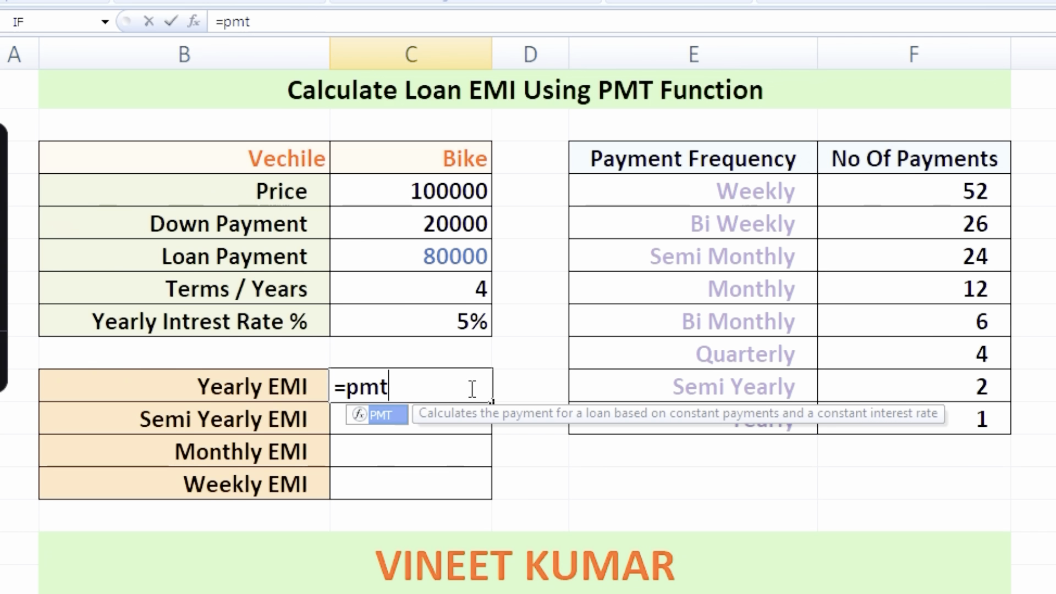
text(t)
key(Tab)
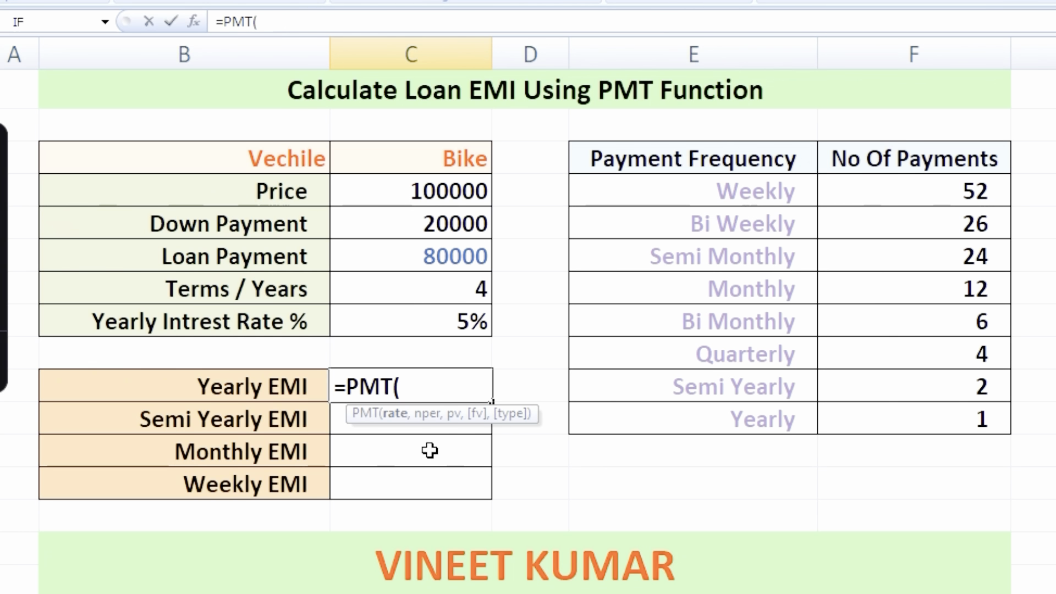
click(472, 323)
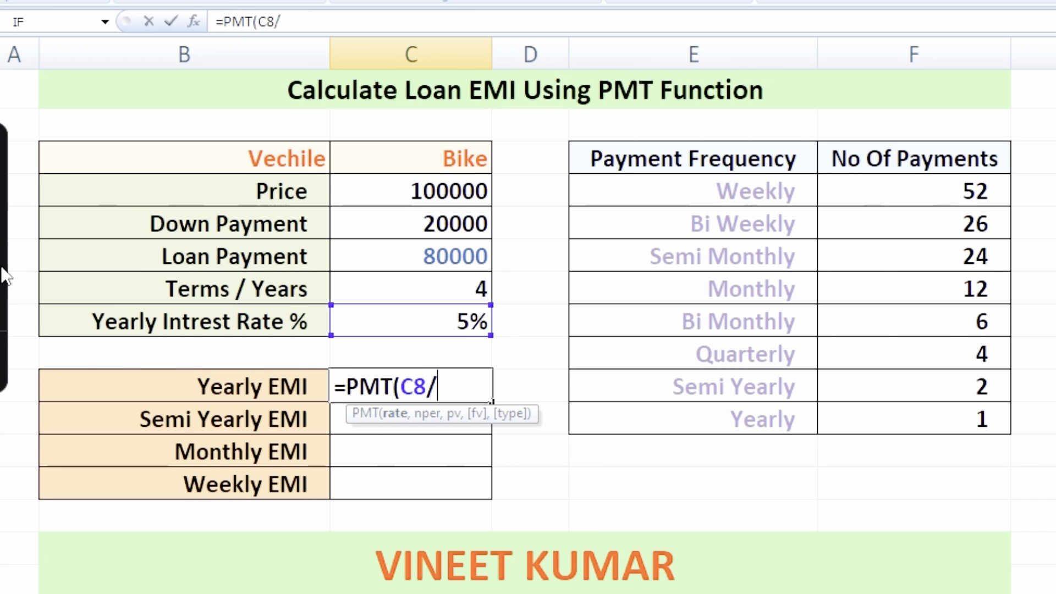
click(2, 269)
click(462, 395)
key(BackSpace)
text(,)
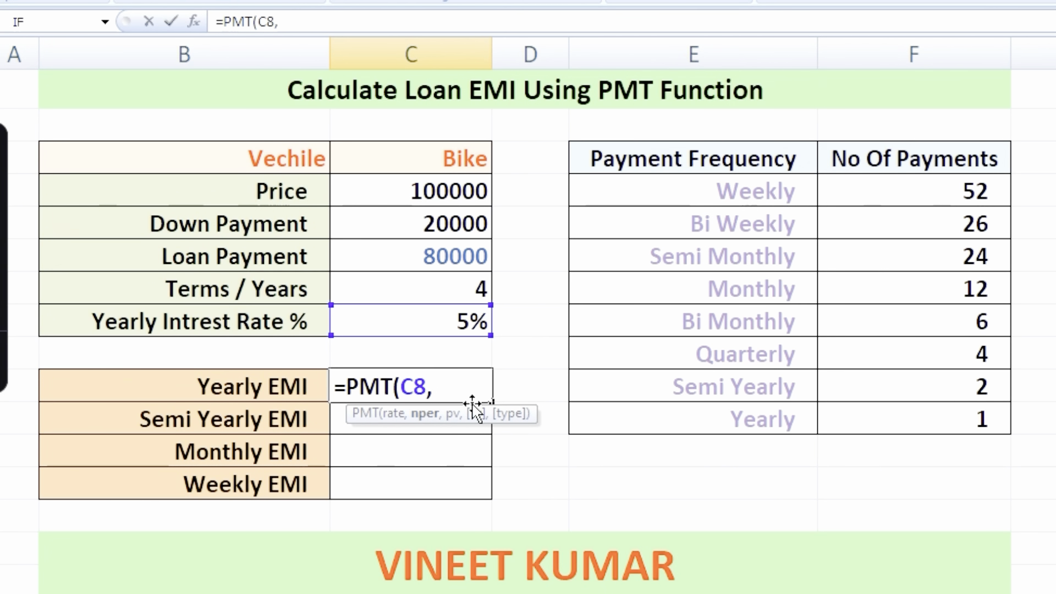
click(466, 297)
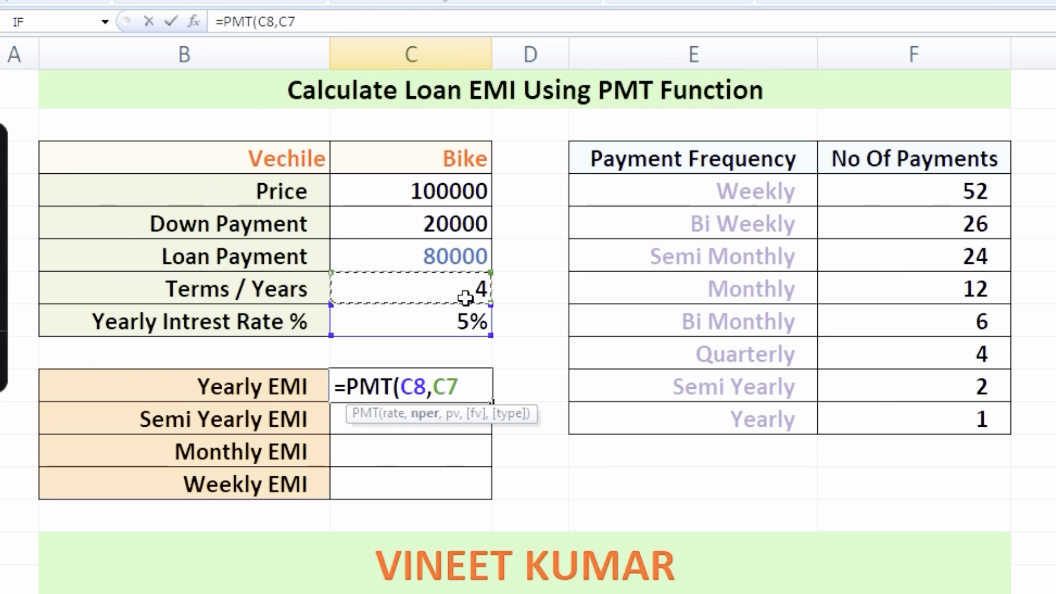
text(,)
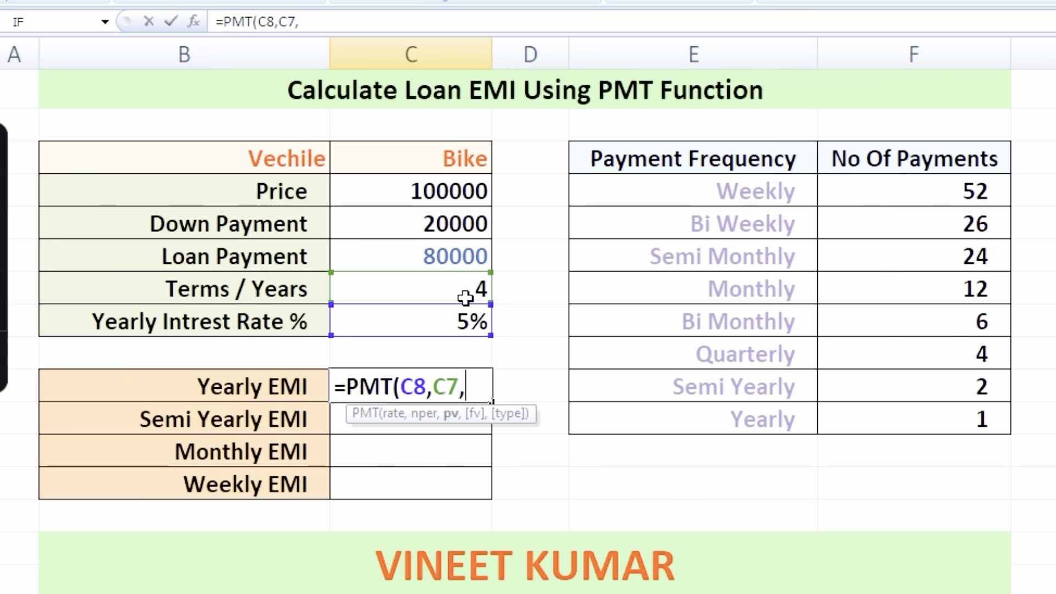
click(466, 259)
text())
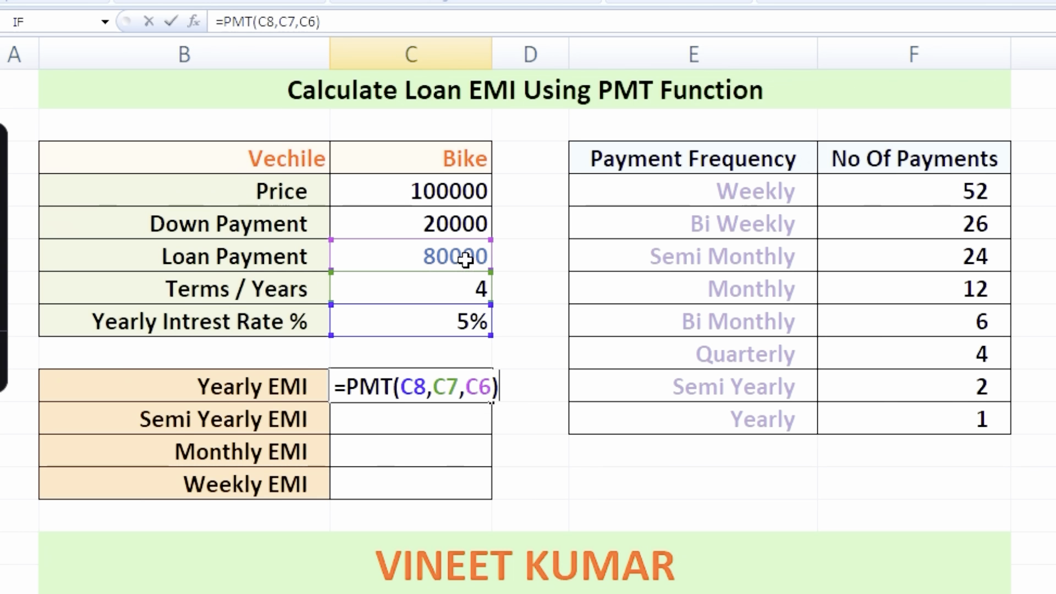
key(Return)
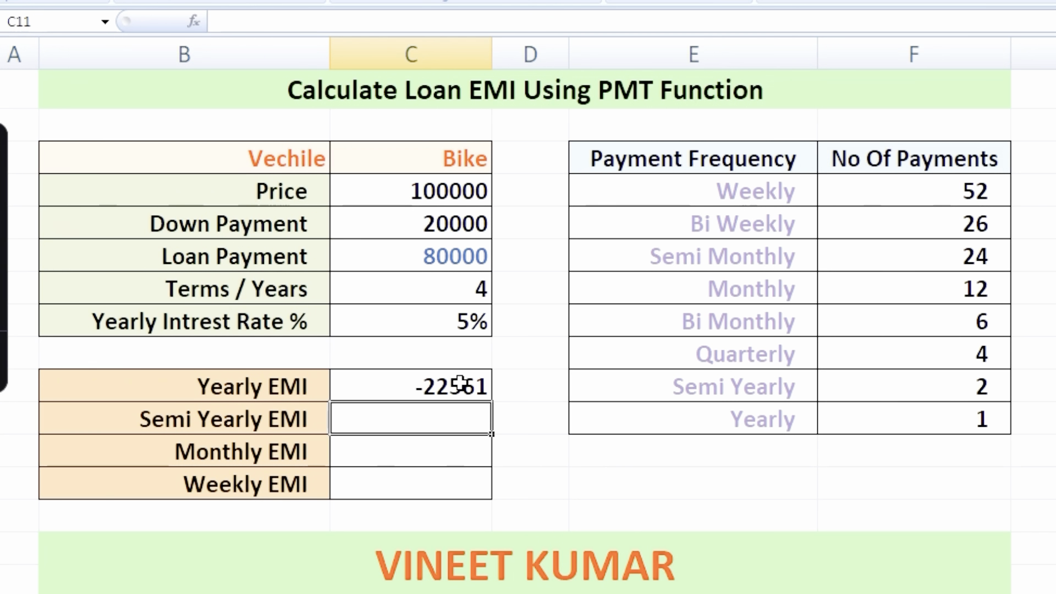
Step: Reverse the sign of the Yearly EMI by changing its formula to =-PMT(C8,C7,C6)
click(462, 385)
drag(228, 385, 462, 383)
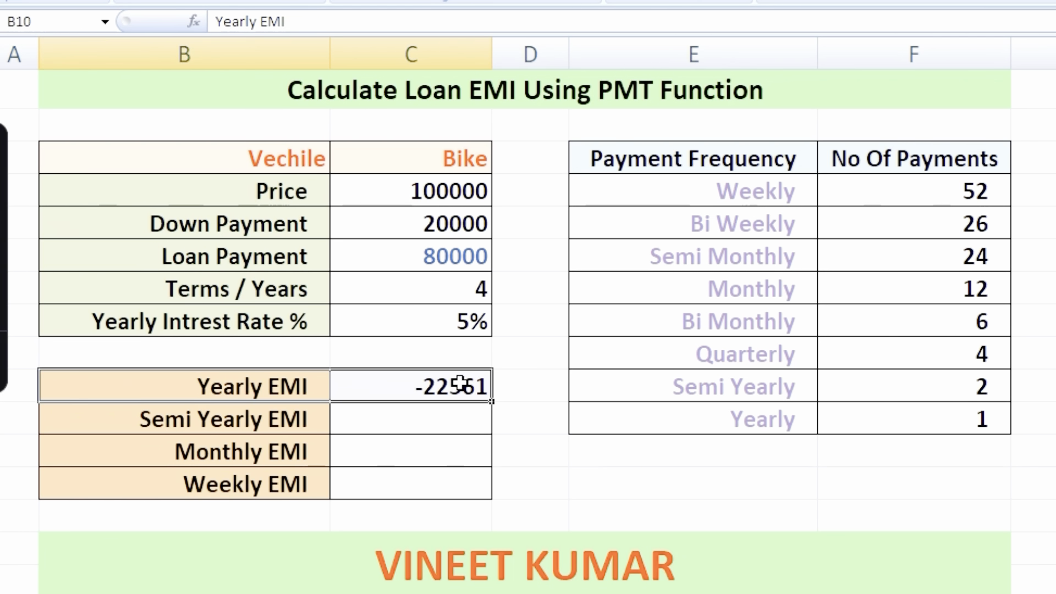
click(583, 468)
click(429, 387)
double_click(376, 390)
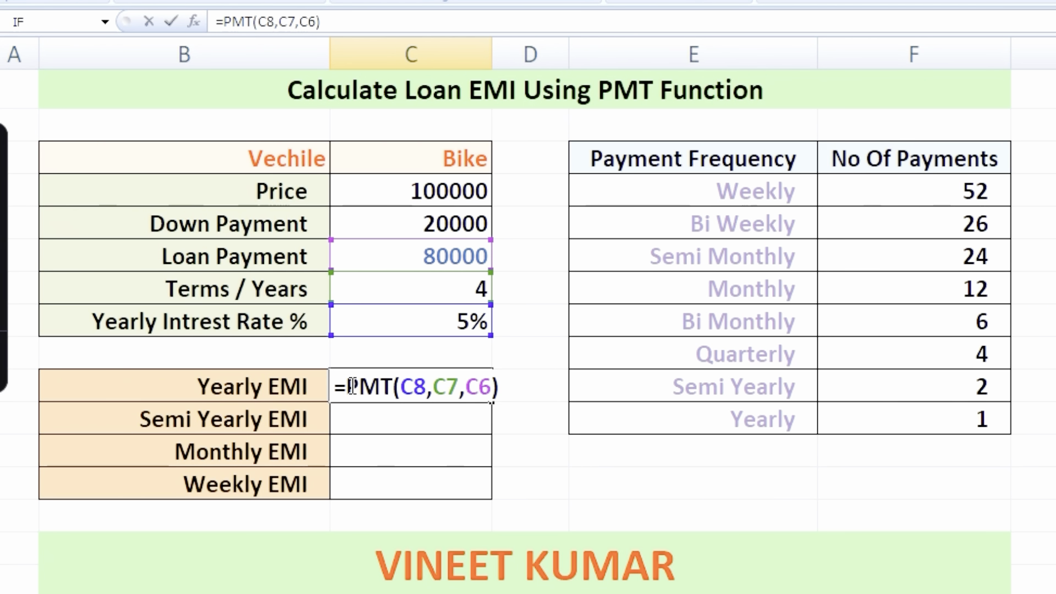
text(-)
key(Return)
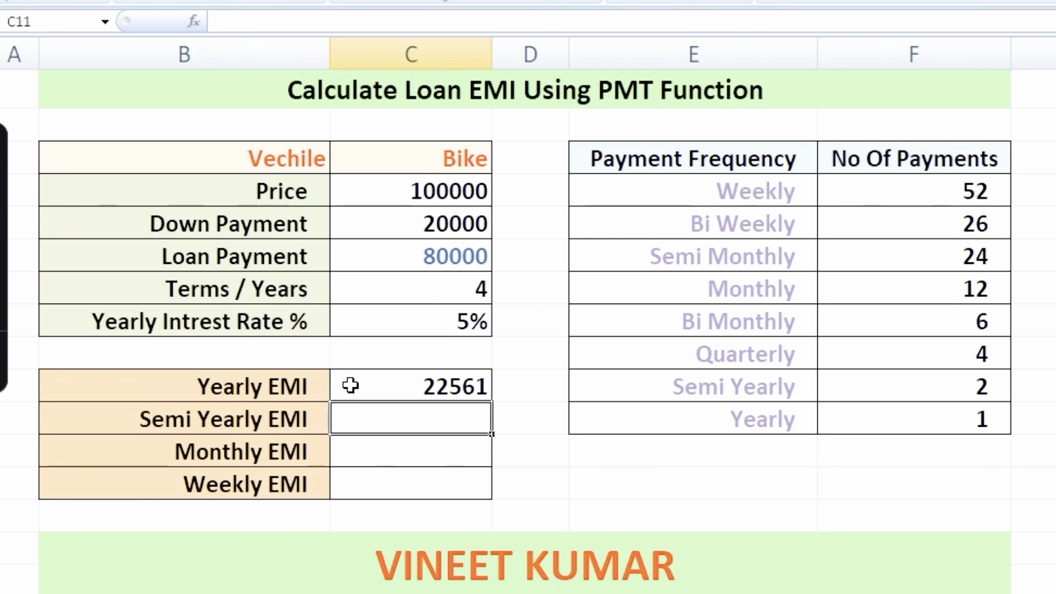
click(733, 508)
click(470, 387)
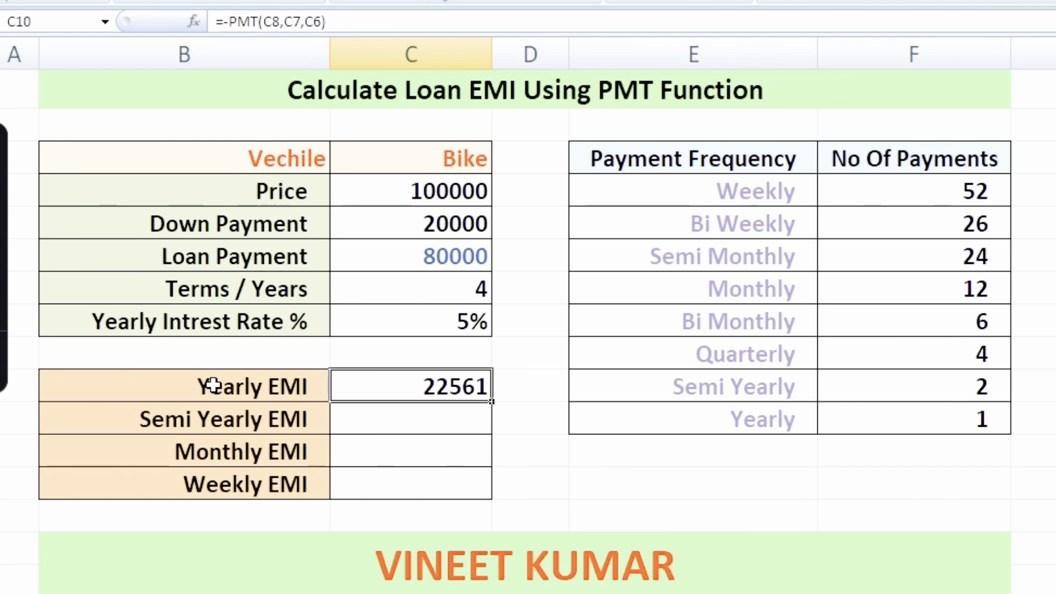
drag(207, 384, 428, 392)
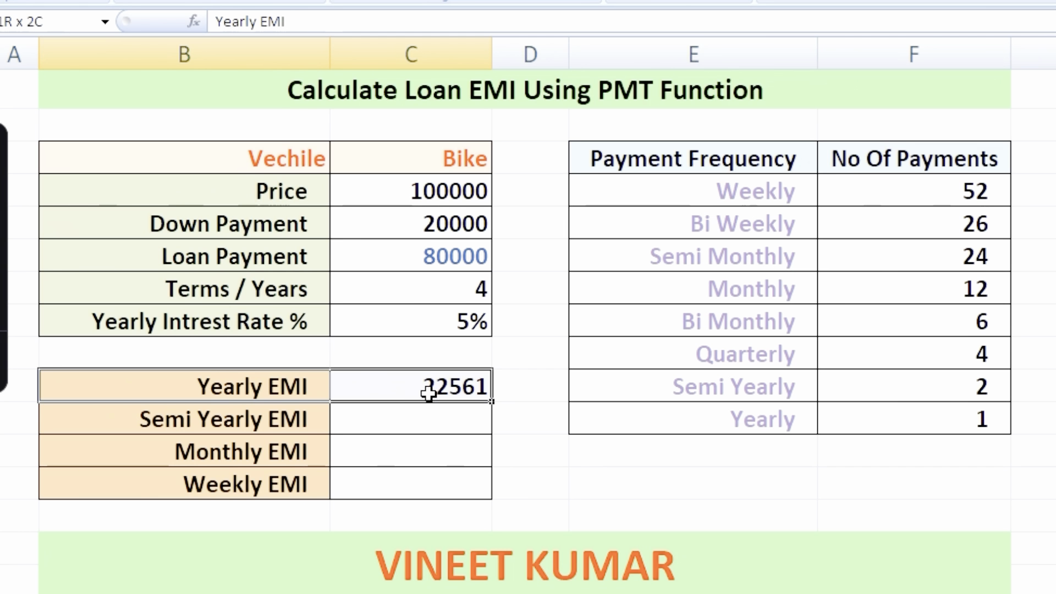
click(606, 479)
Step: Calculate the Semi Yearly EMI in C11 from half the yearly rate and 8 payments with =PMT(C8/2,8,C6)
double_click(476, 422)
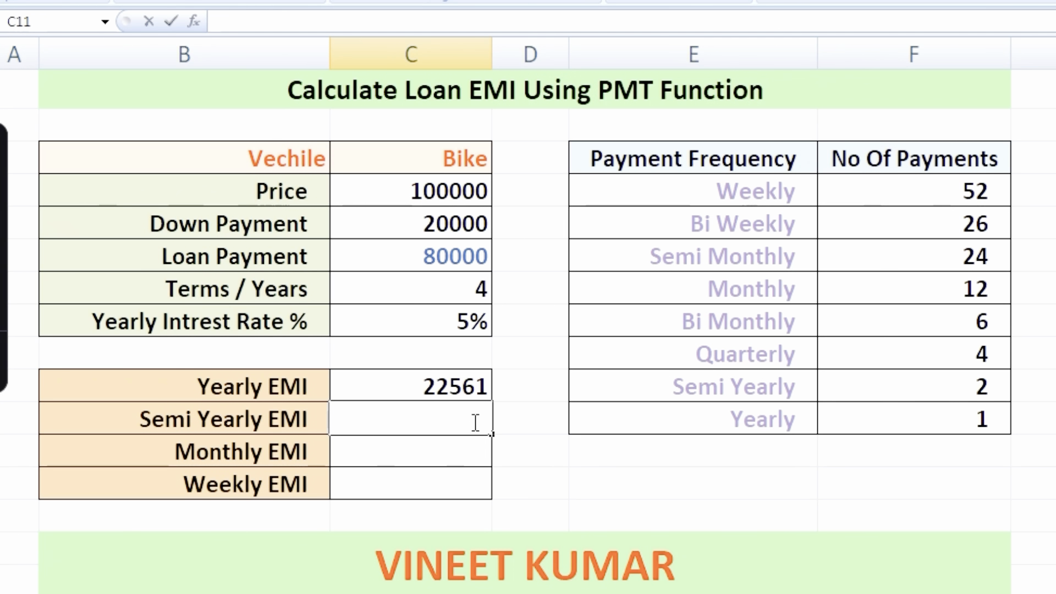
text(=pmt)
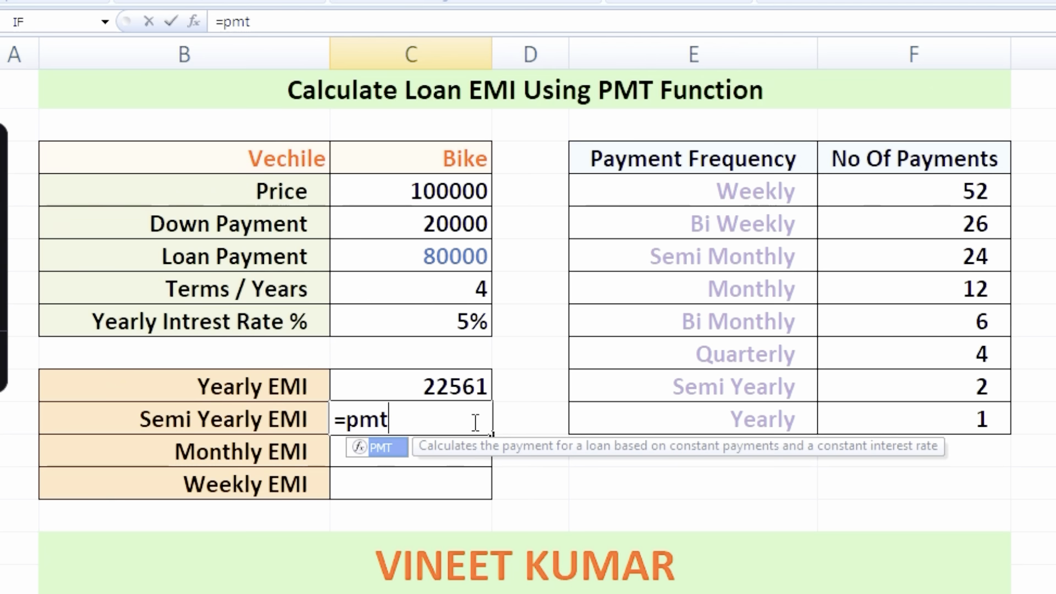
key(Tab)
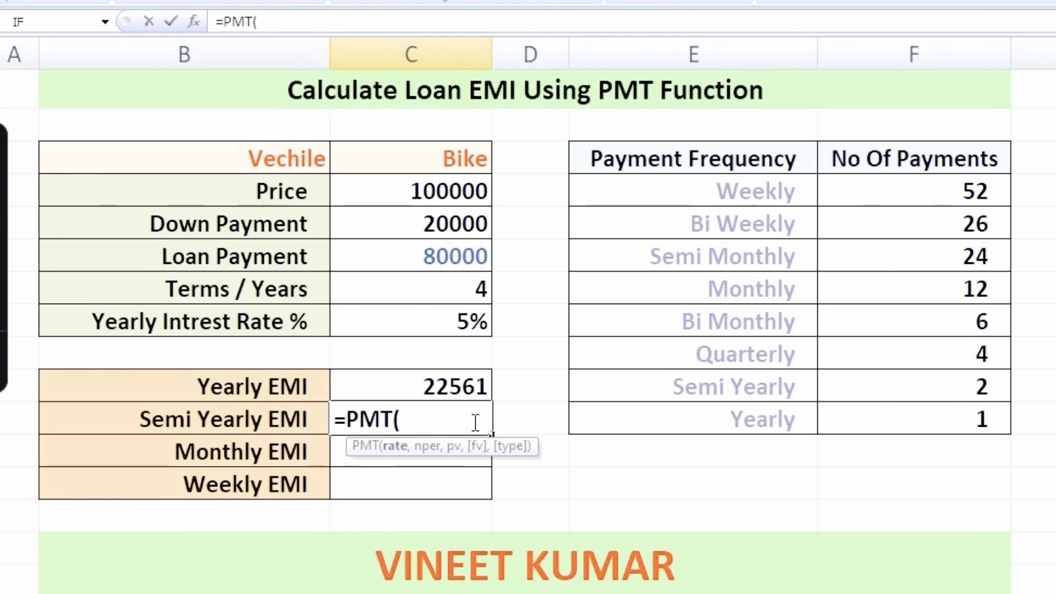
click(450, 325)
text(/)
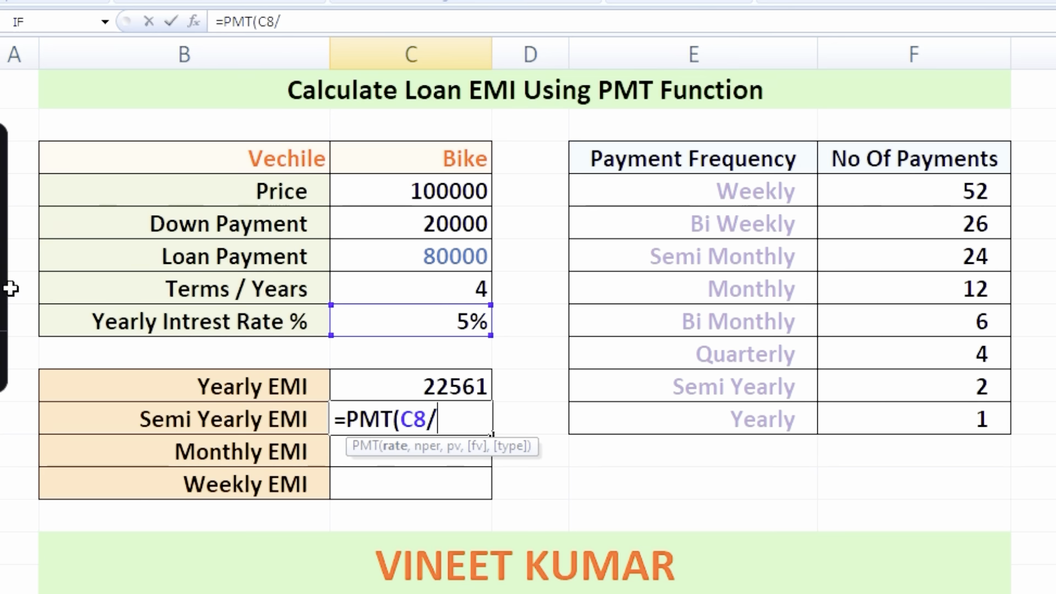
text(2,)
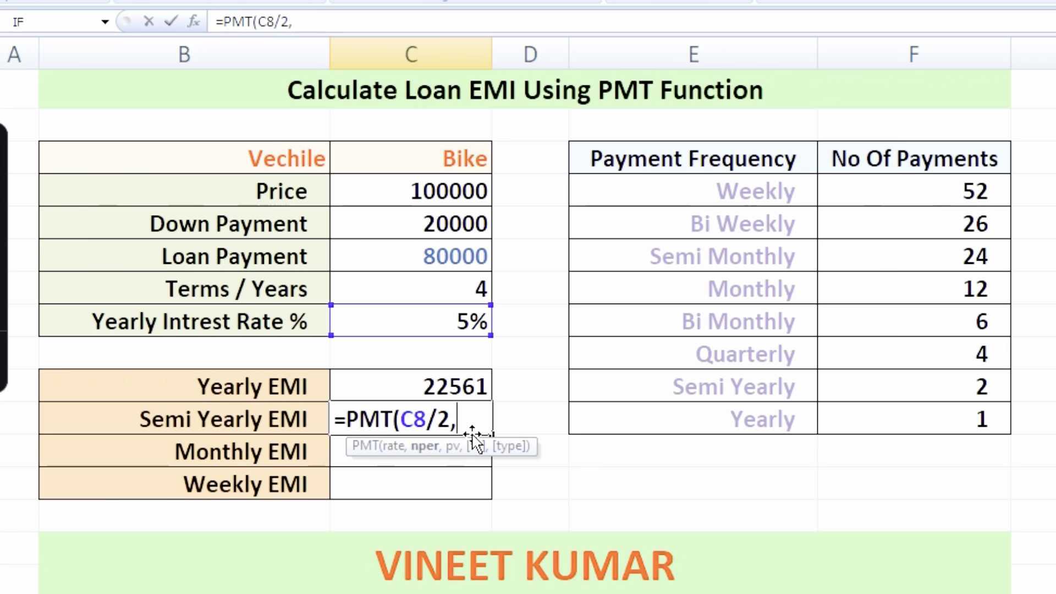
text(8,)
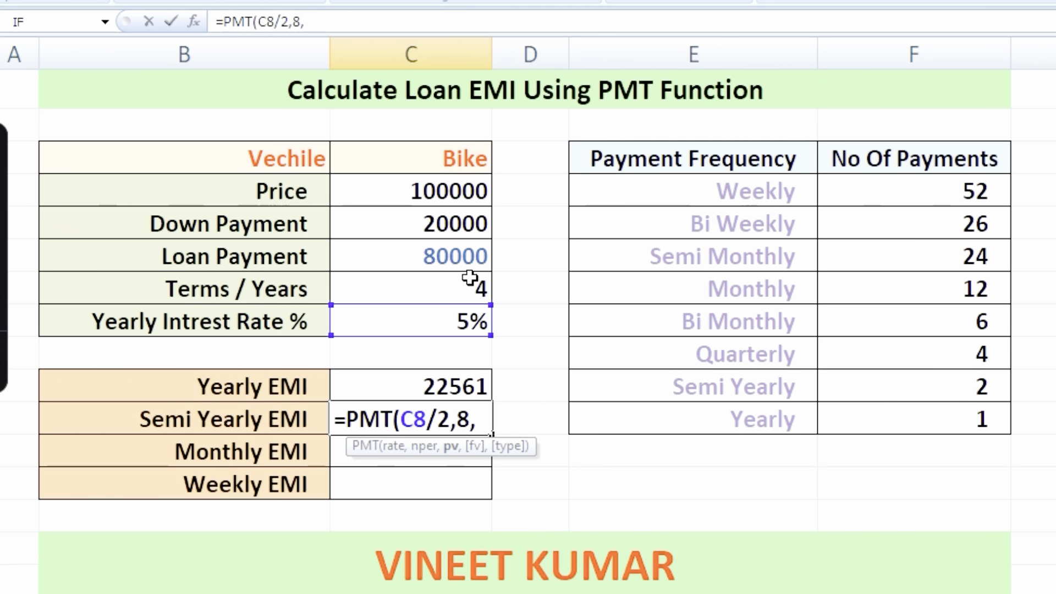
click(451, 253)
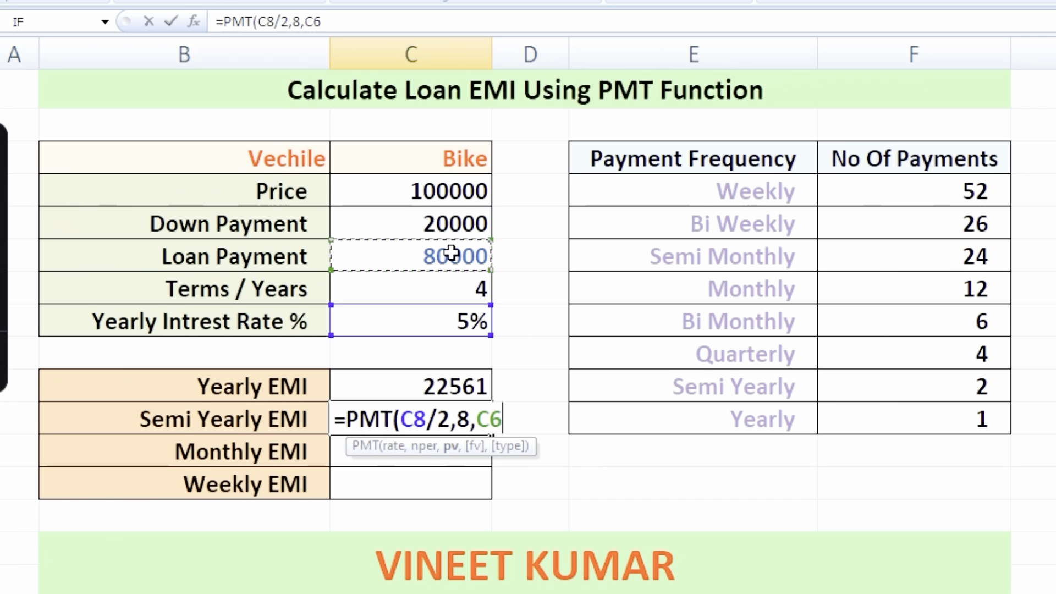
text())
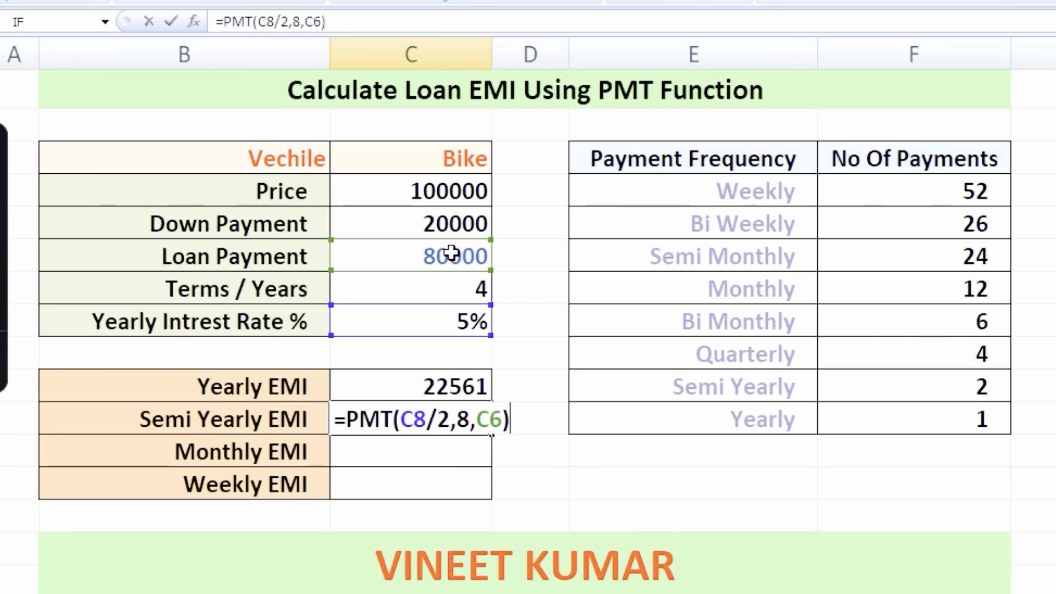
key(Return)
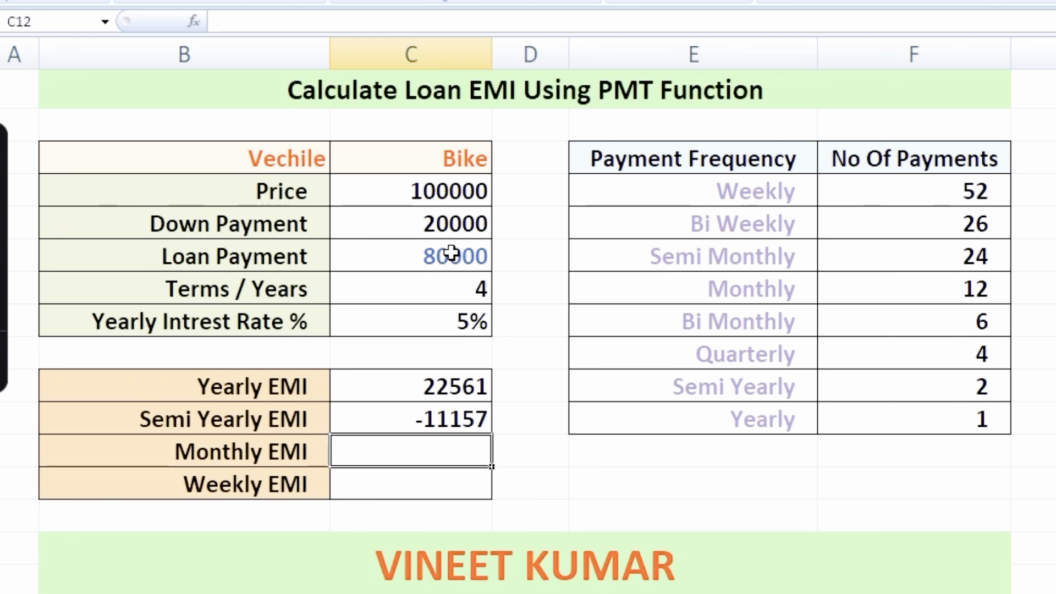
Step: Reverse the sign of the Semi Yearly EMI in C11 by changing its formula to =-PMT(C8/2,8,C6)
double_click(439, 422)
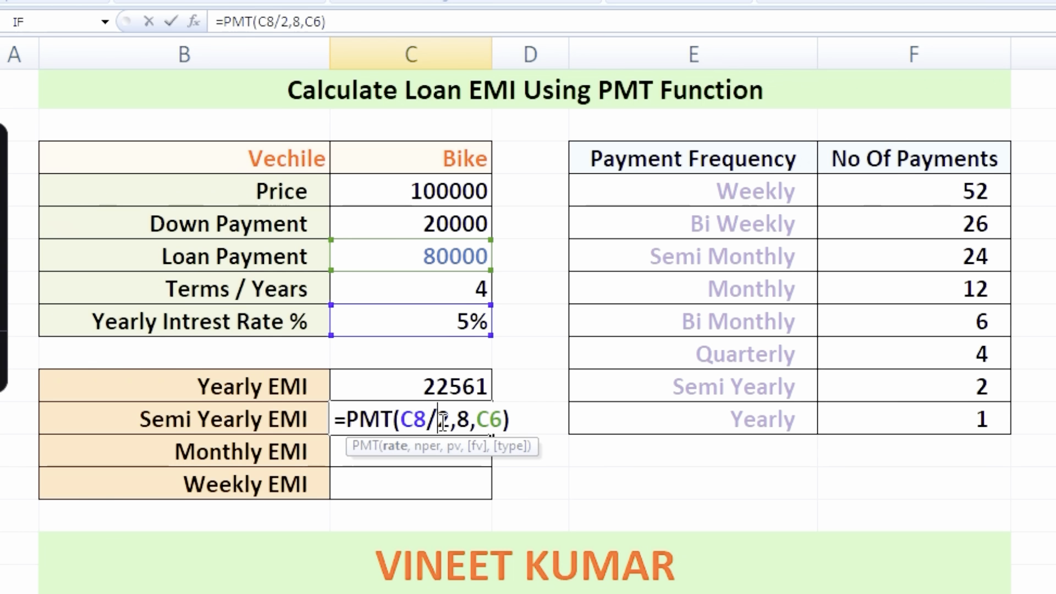
click(352, 422)
text(-)
key(Return)
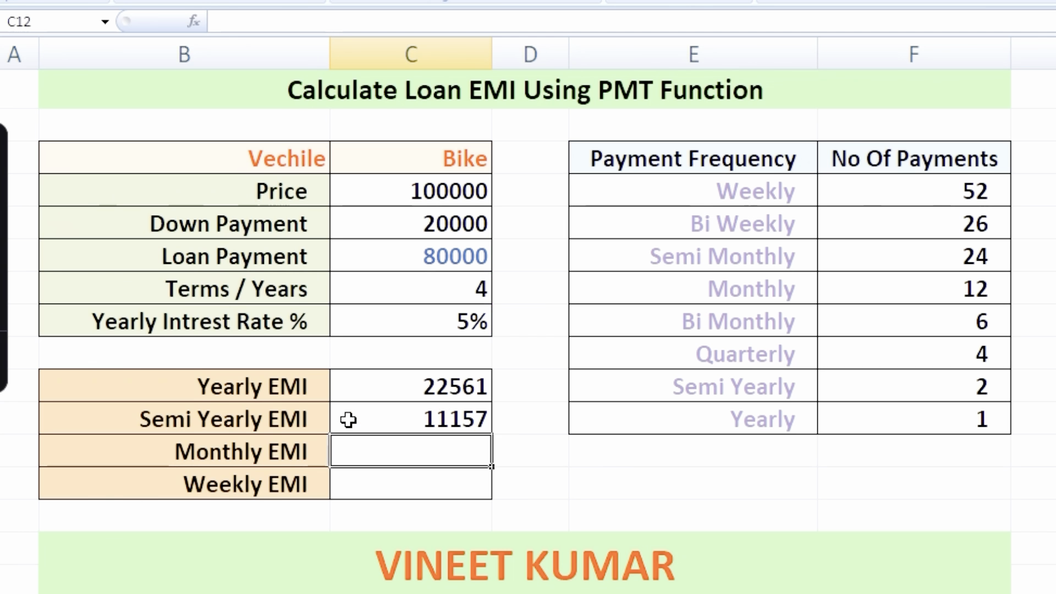
click(697, 511)
drag(142, 405, 459, 389)
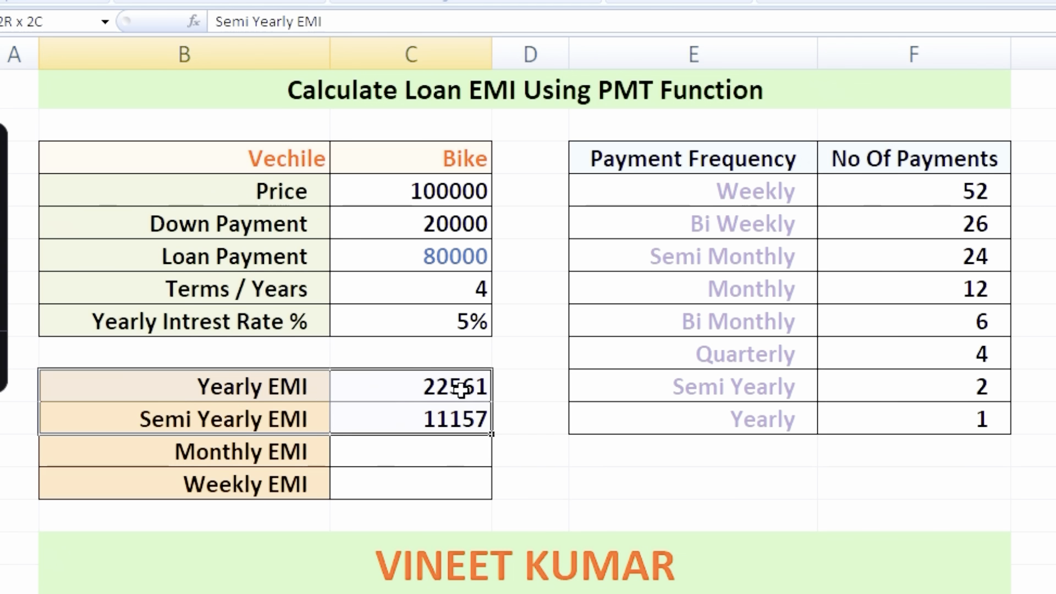
drag(214, 421, 443, 420)
click(715, 478)
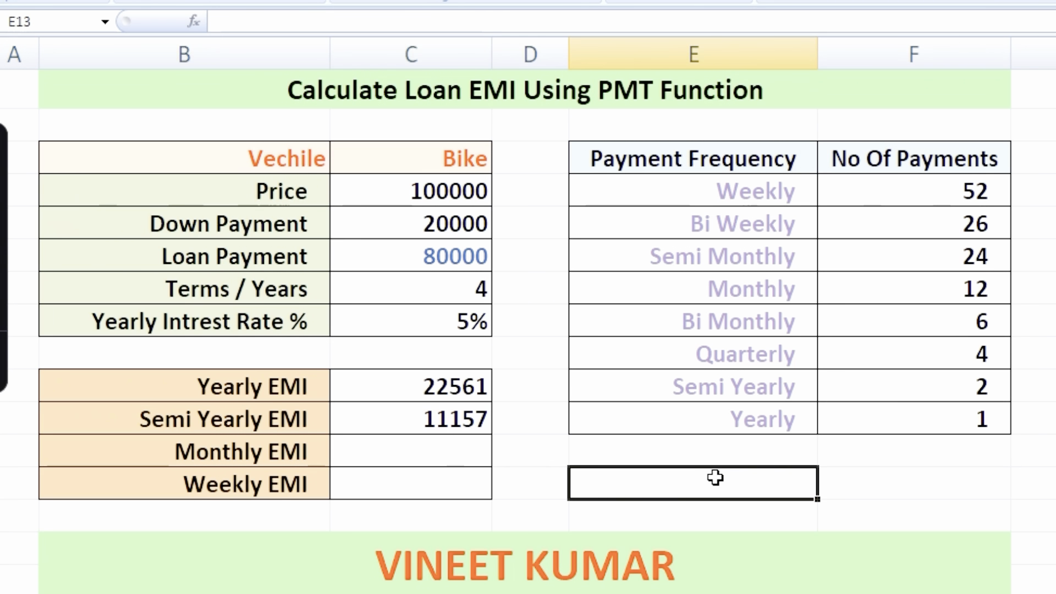
Step: Calculate the Monthly EMI in C12 from one twelfth of the yearly rate and 48 payments with =PMT(C8/12,48,C6)
double_click(447, 457)
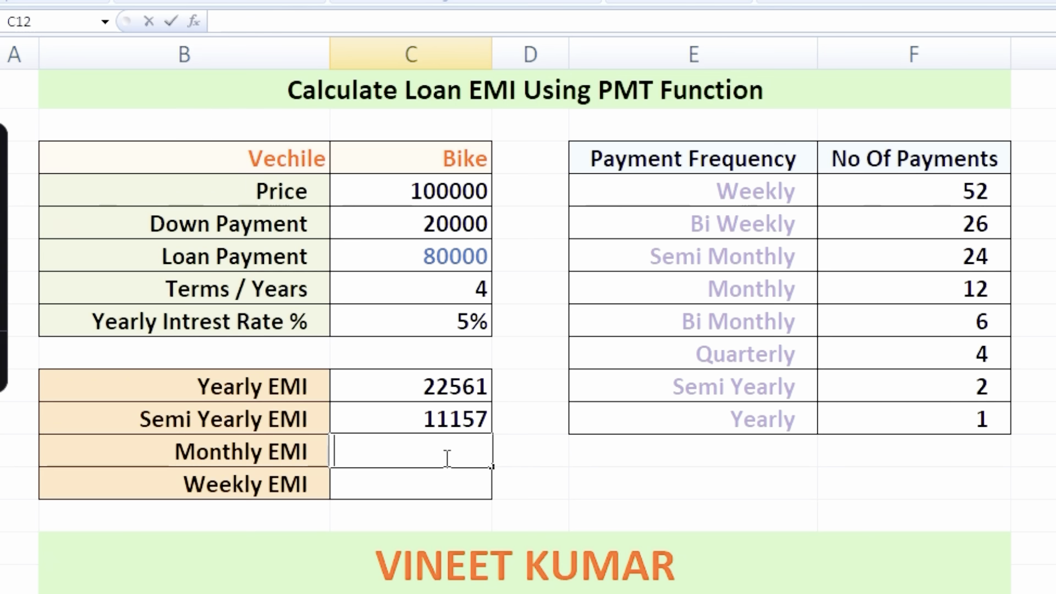
text(=pm)
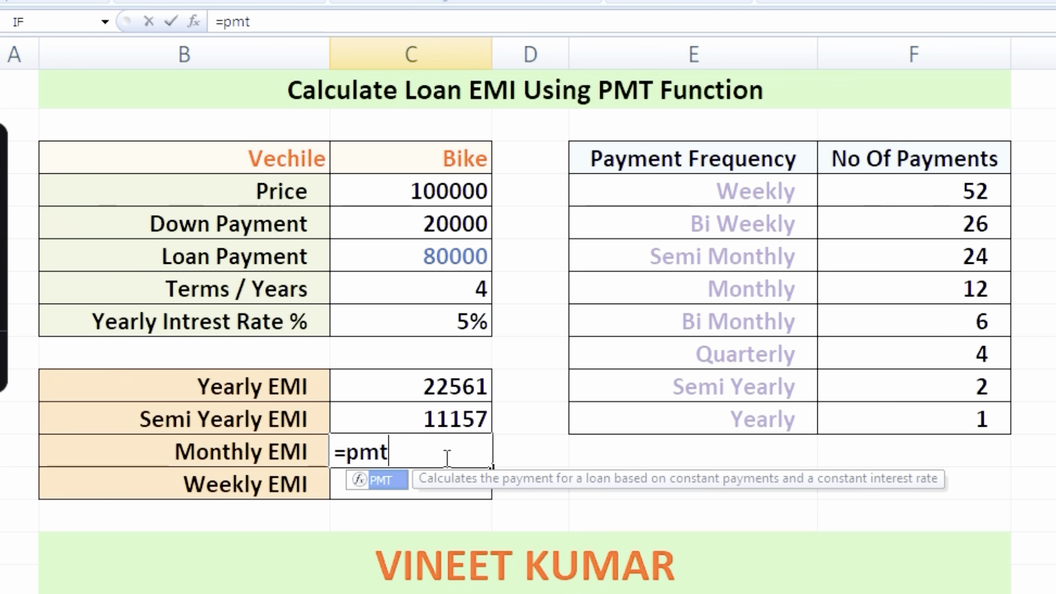
text(t)
key(Tab)
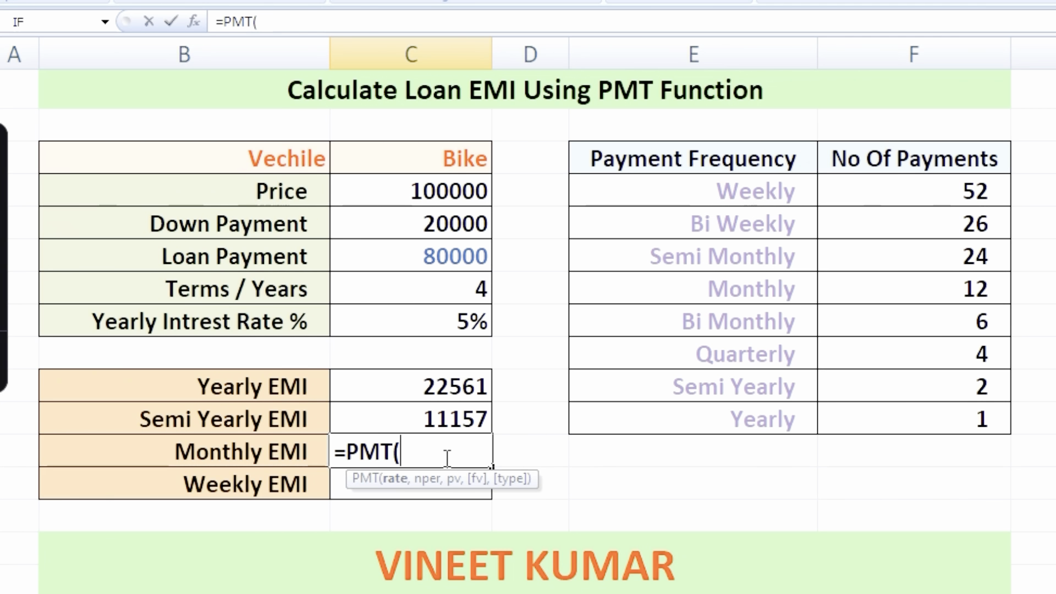
click(461, 315)
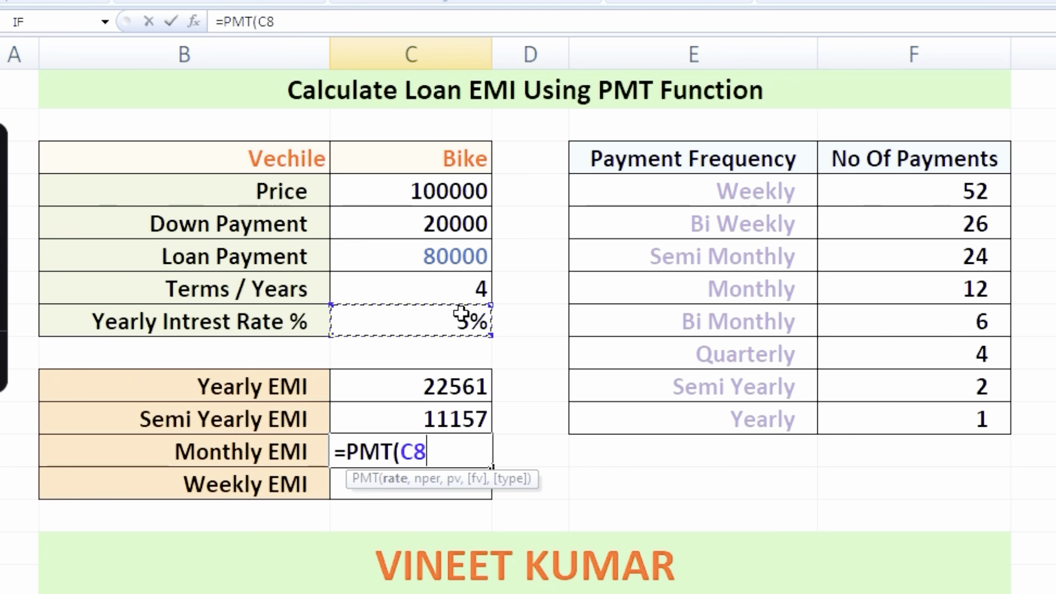
text(/)
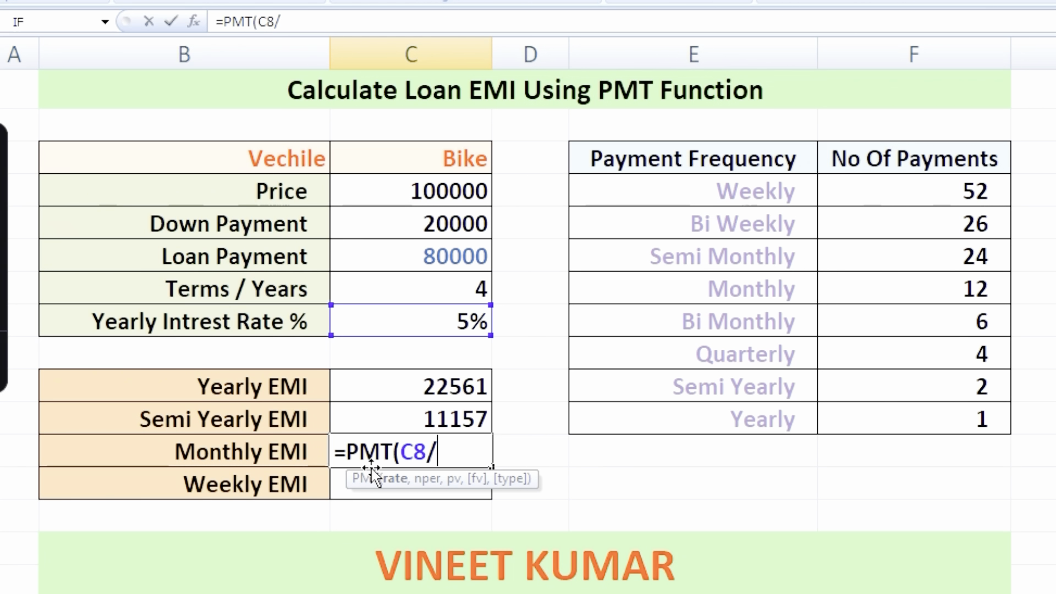
text(12,)
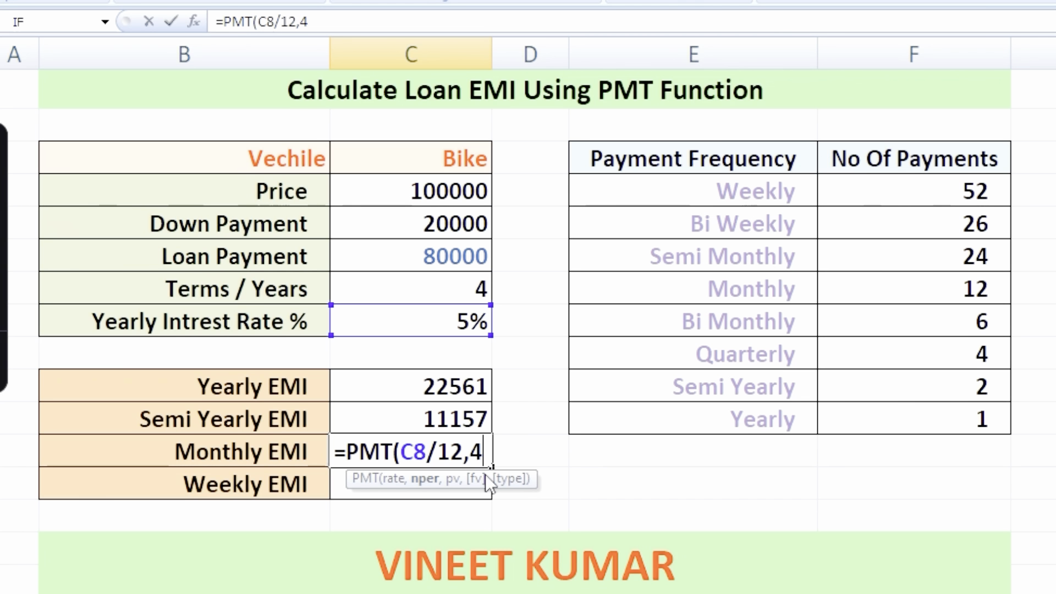
text(48,)
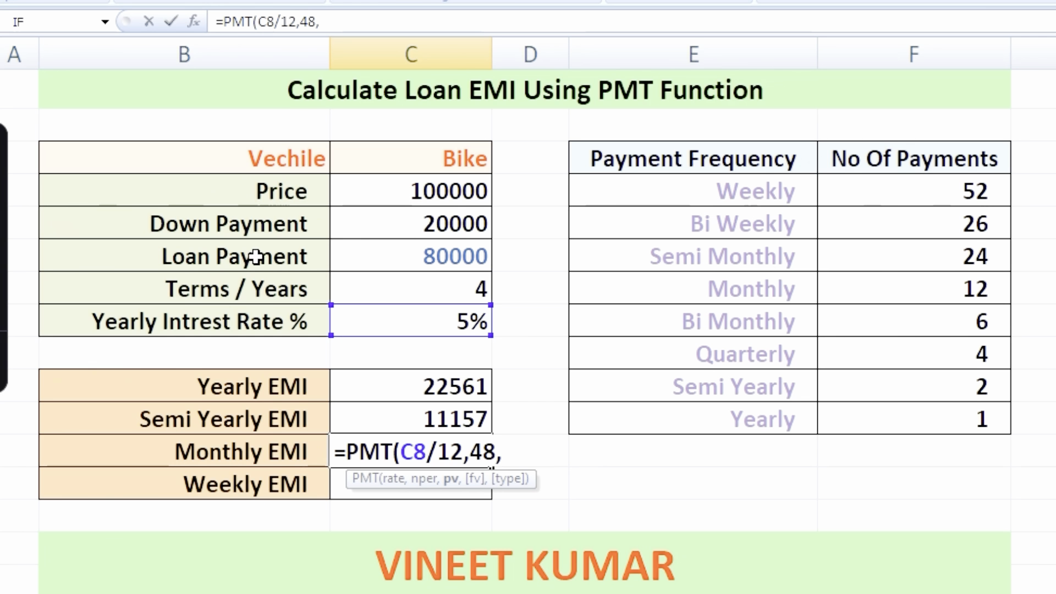
drag(474, 452, 496, 452)
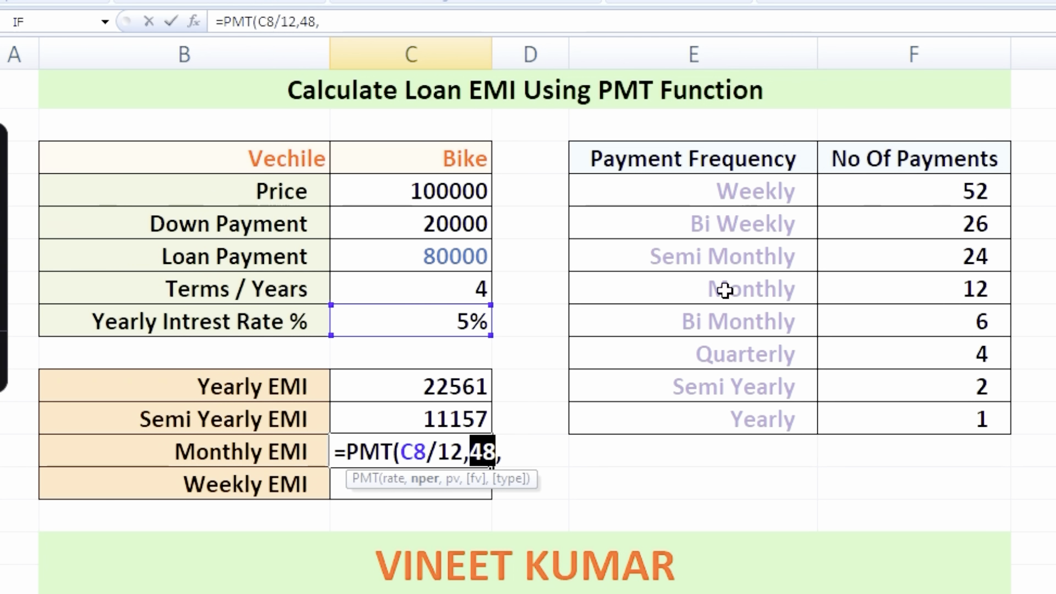
click(517, 455)
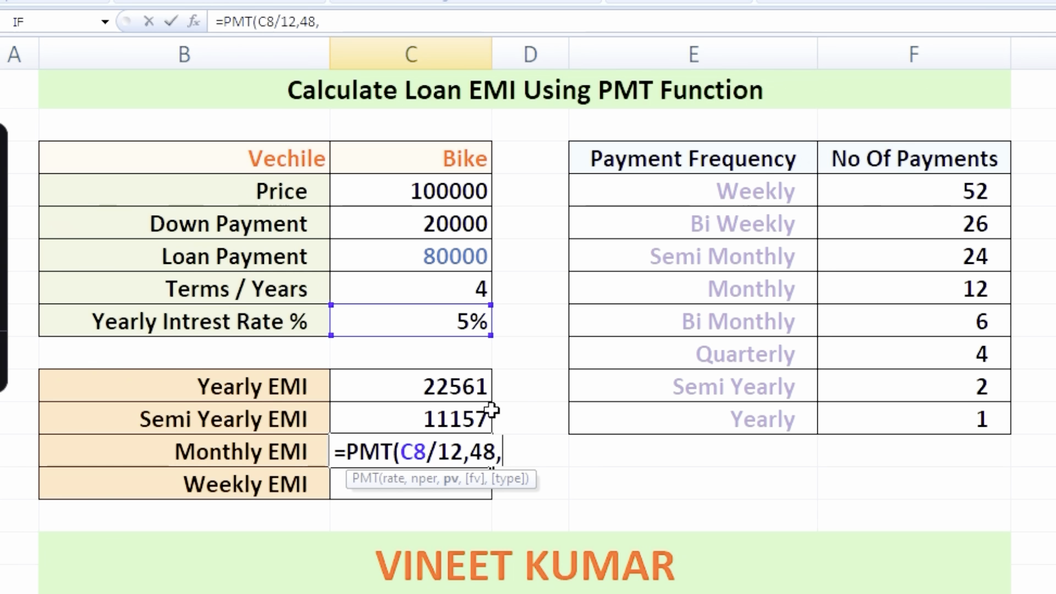
click(452, 256)
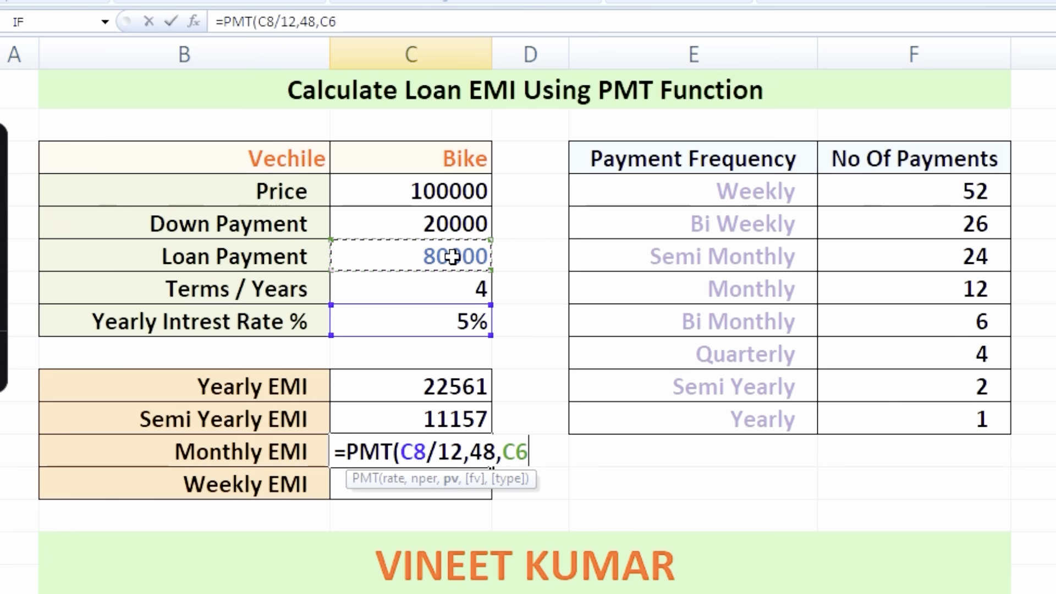
key(Return)
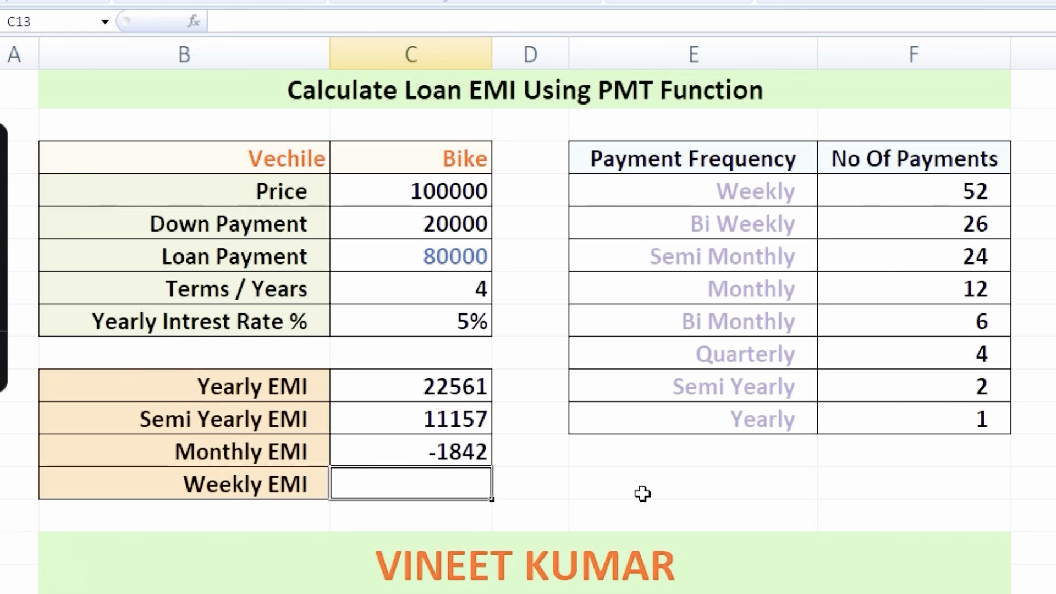
Step: Reverse the sign of the Monthly EMI in C12 by changing its formula to =-PMT(C8/12,48,C6)
click(423, 449)
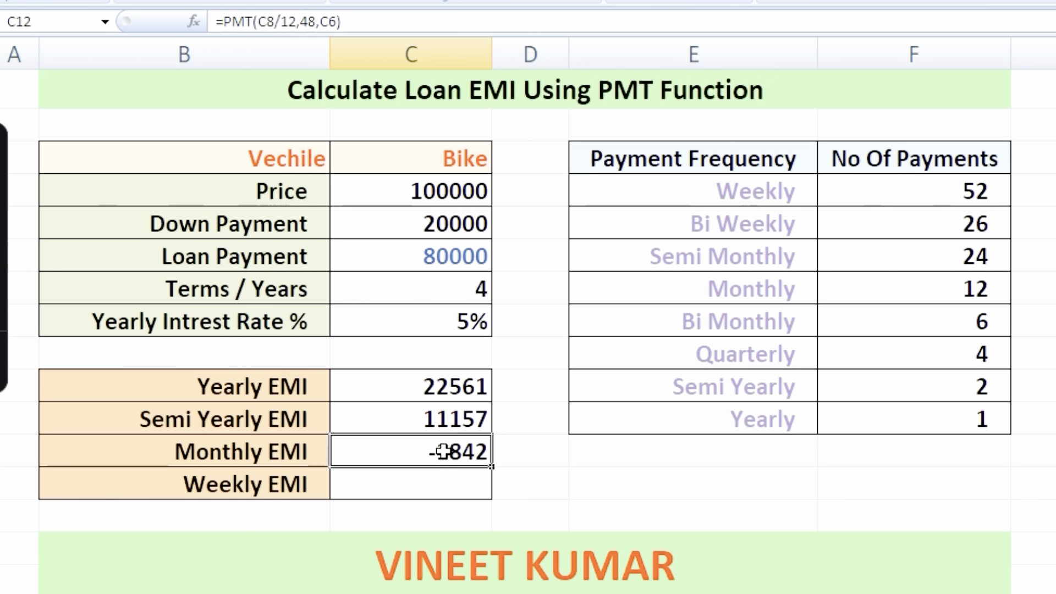
double_click(430, 453)
click(347, 452)
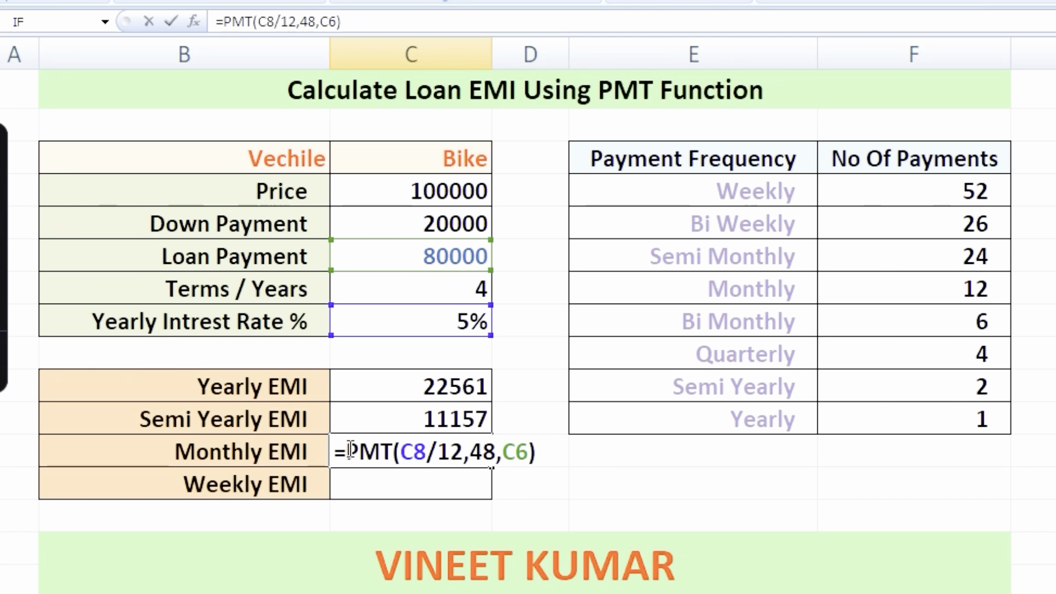
text(-)
key(Return)
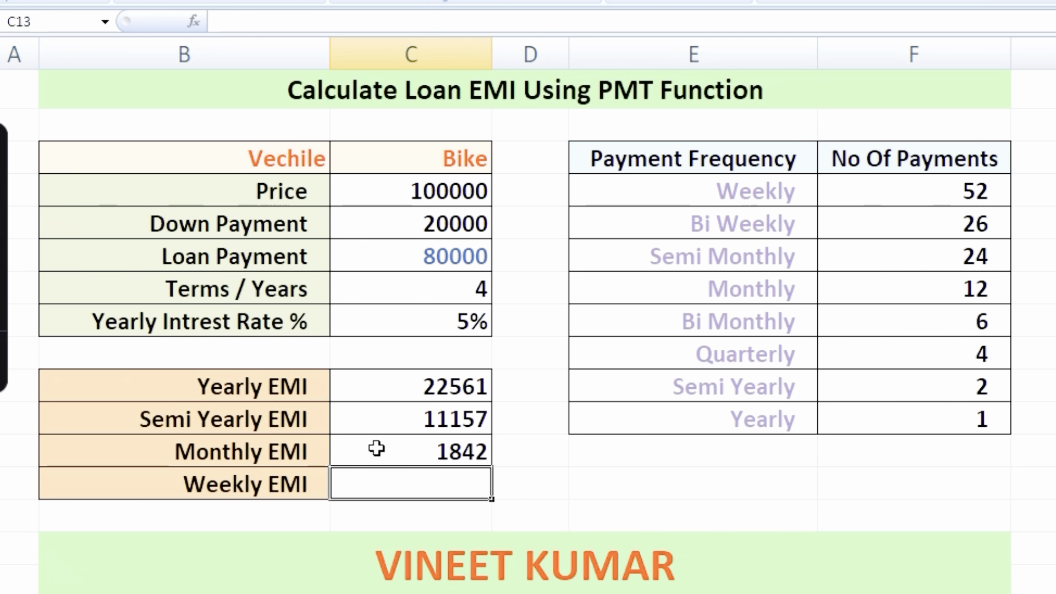
click(715, 514)
drag(223, 456, 445, 453)
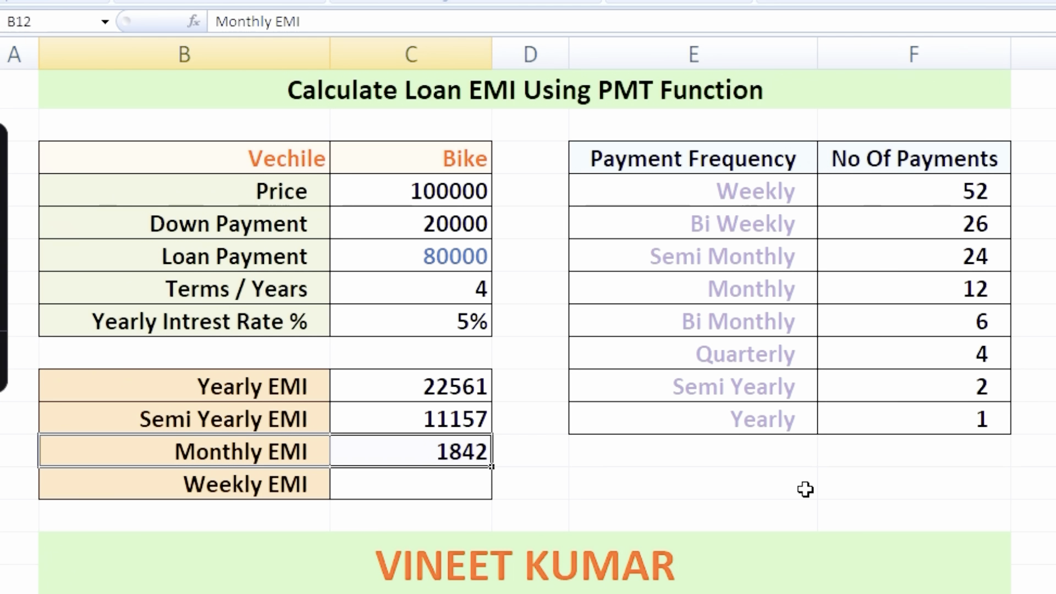
click(807, 490)
drag(226, 463, 435, 465)
click(639, 477)
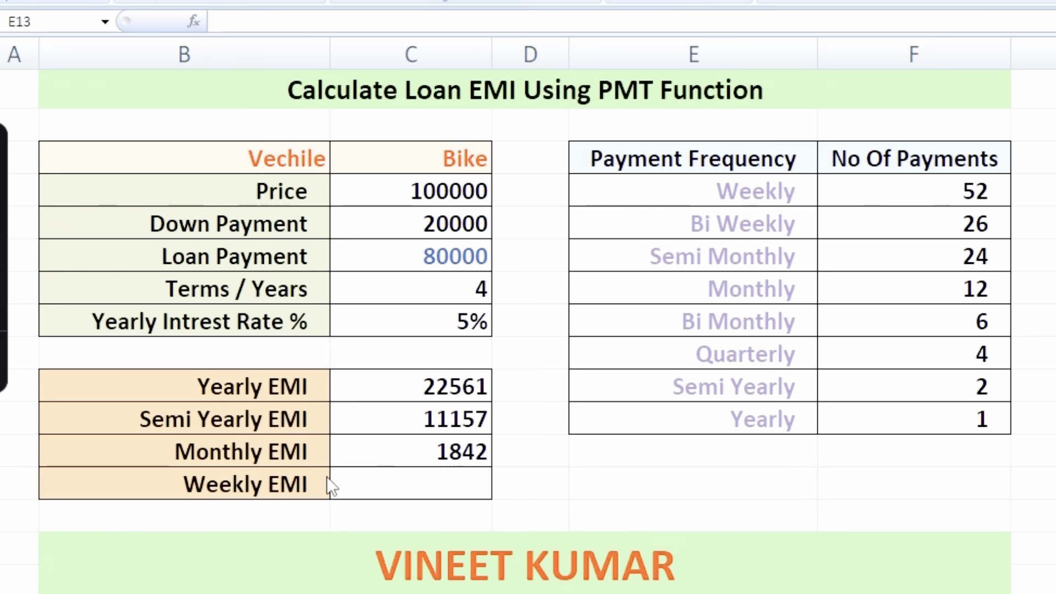
drag(286, 490, 471, 513)
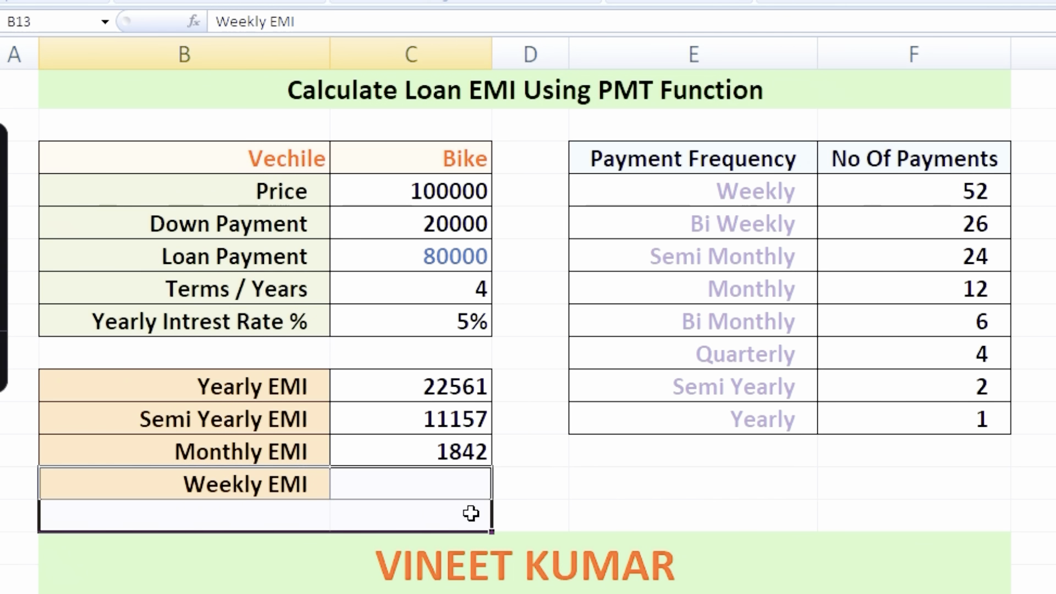
click(681, 486)
Step: Calculate the Weekly EMI in C13 from the yearly rate divided by 52 and 208 payments with =PMT(C8/52,208,C6)
double_click(440, 486)
text(=pmt)
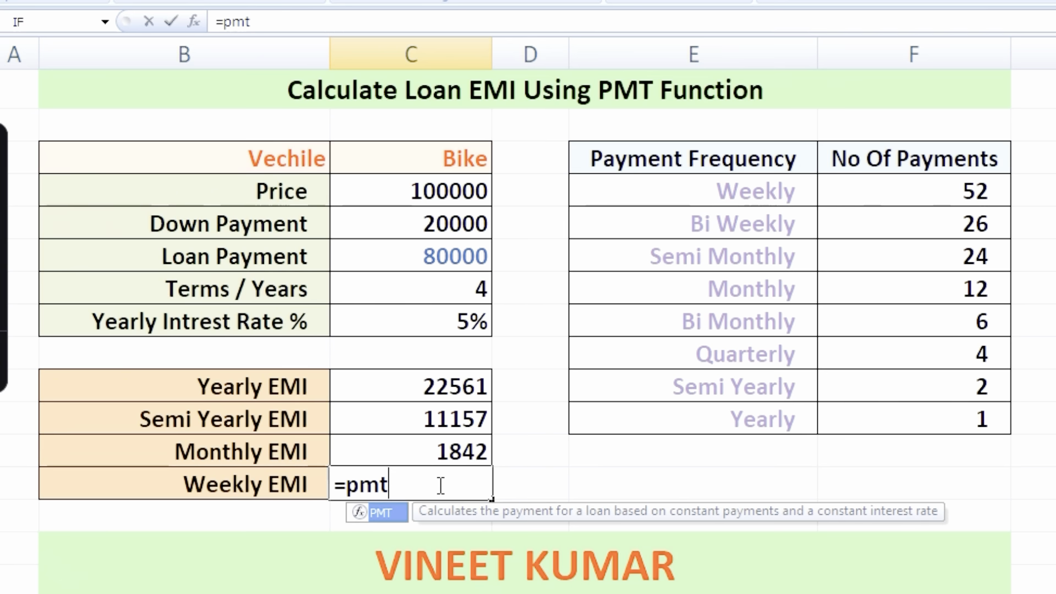
key(Tab)
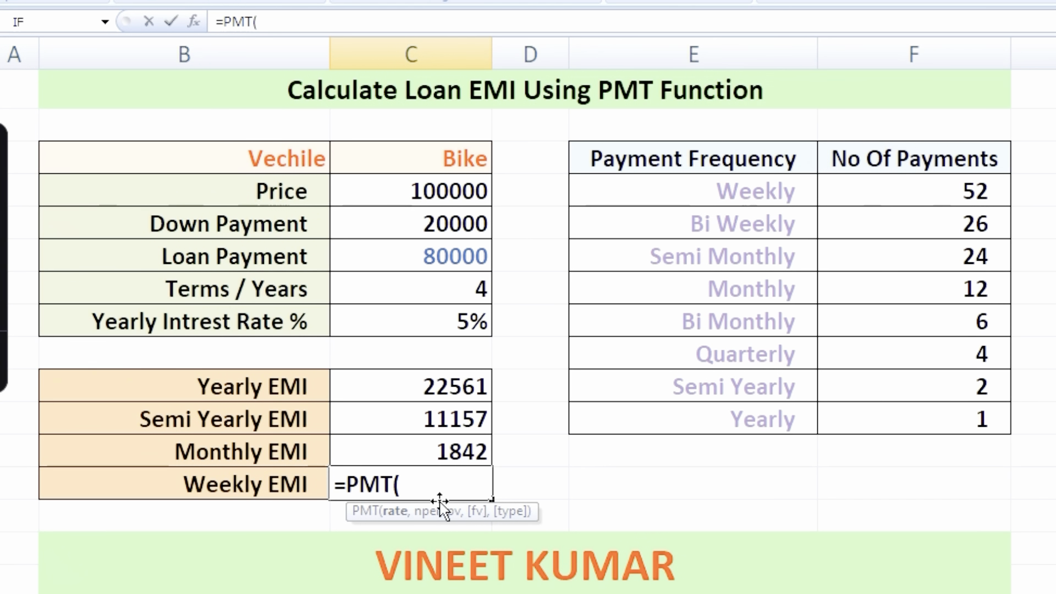
click(442, 323)
text(/)
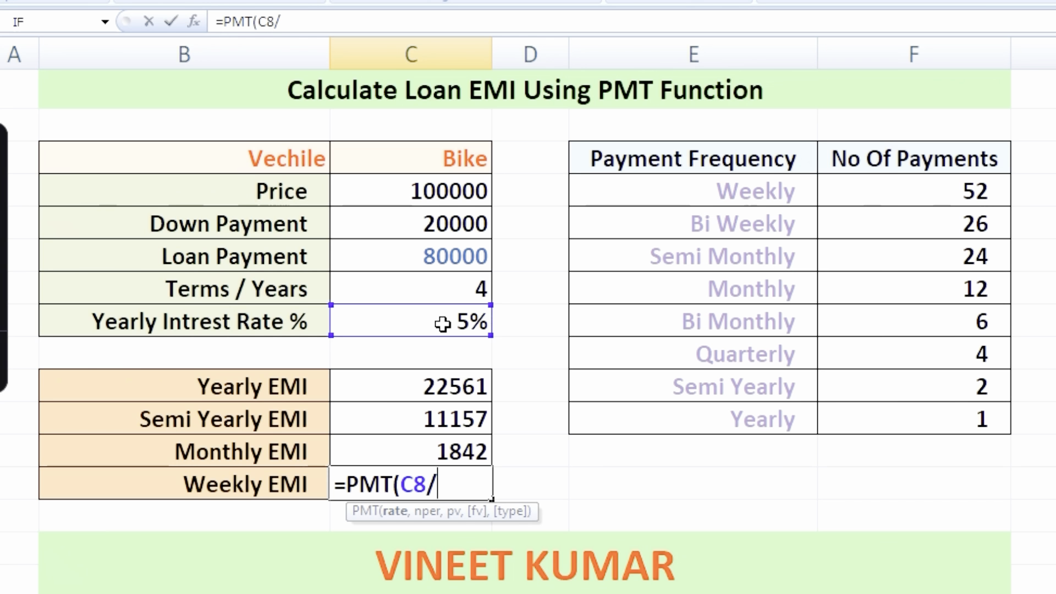
text(52,208,)
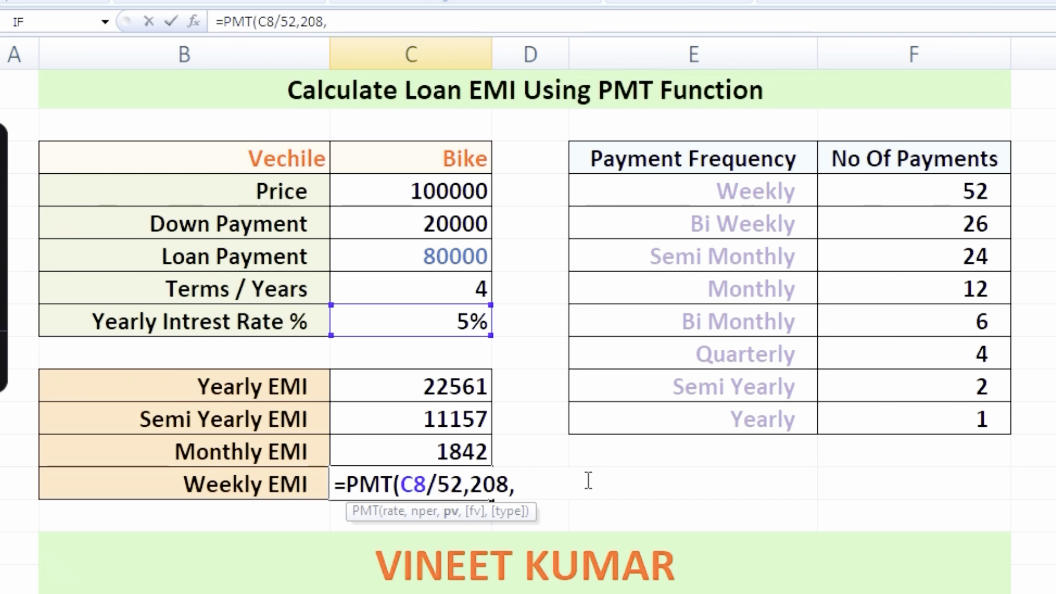
click(480, 256)
text())
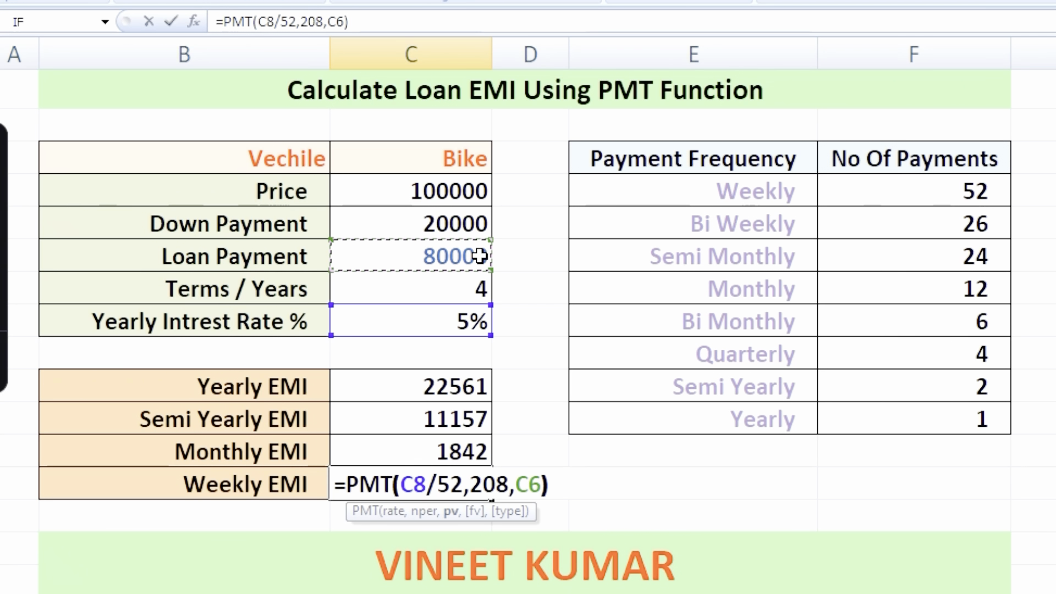
key(Return)
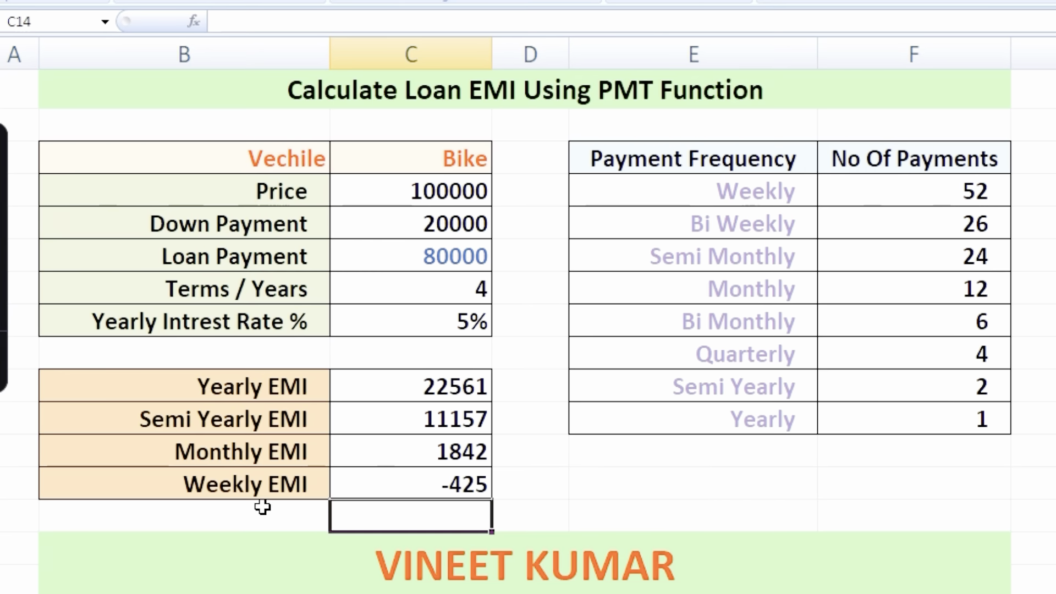
Step: Reverse the sign of the Weekly EMI in C13 by changing its formula to =-PMT(C8/52,208,C6)
drag(264, 487, 460, 488)
click(597, 481)
double_click(463, 484)
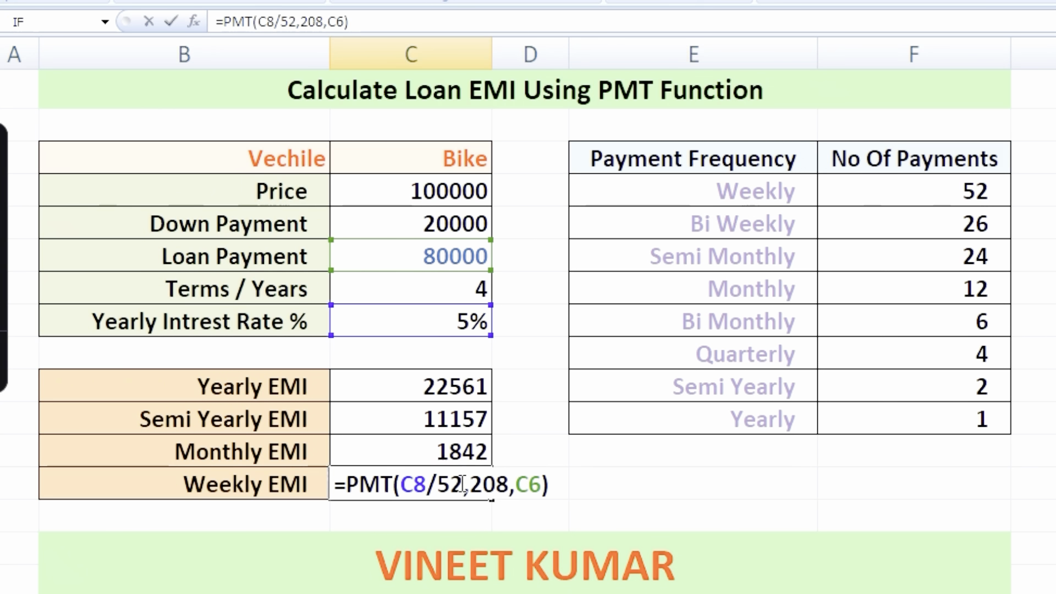
click(348, 484)
text(-)
key(Return)
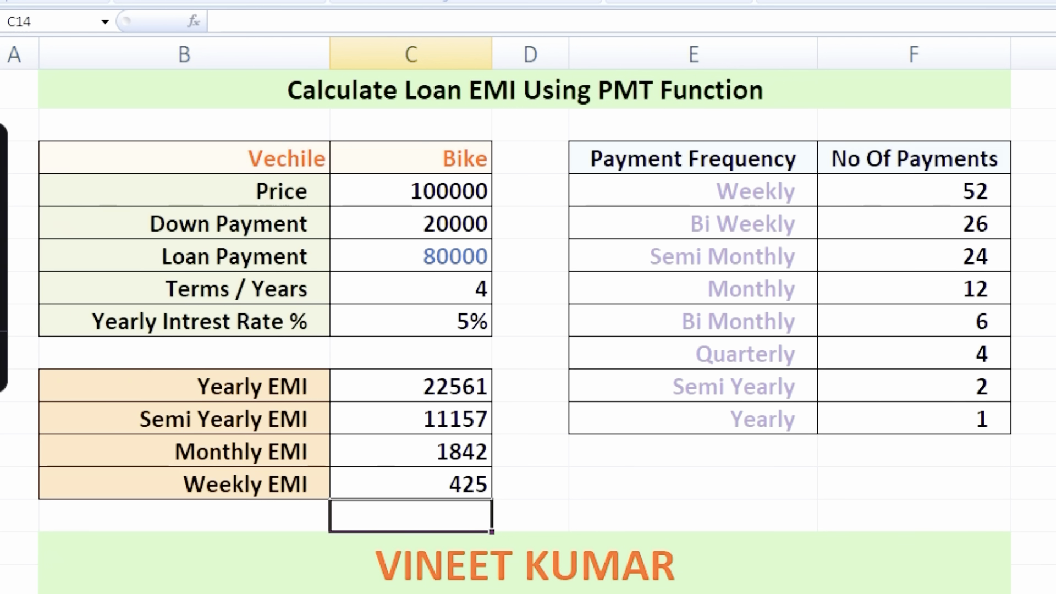
drag(156, 484, 445, 491)
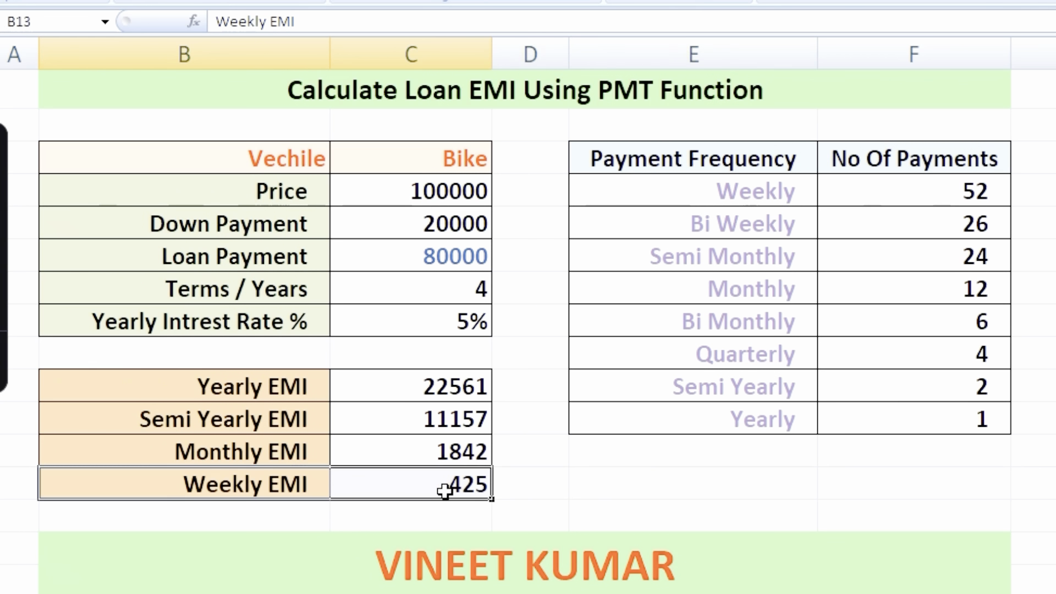
click(1055, 420)
drag(235, 91, 258, 515)
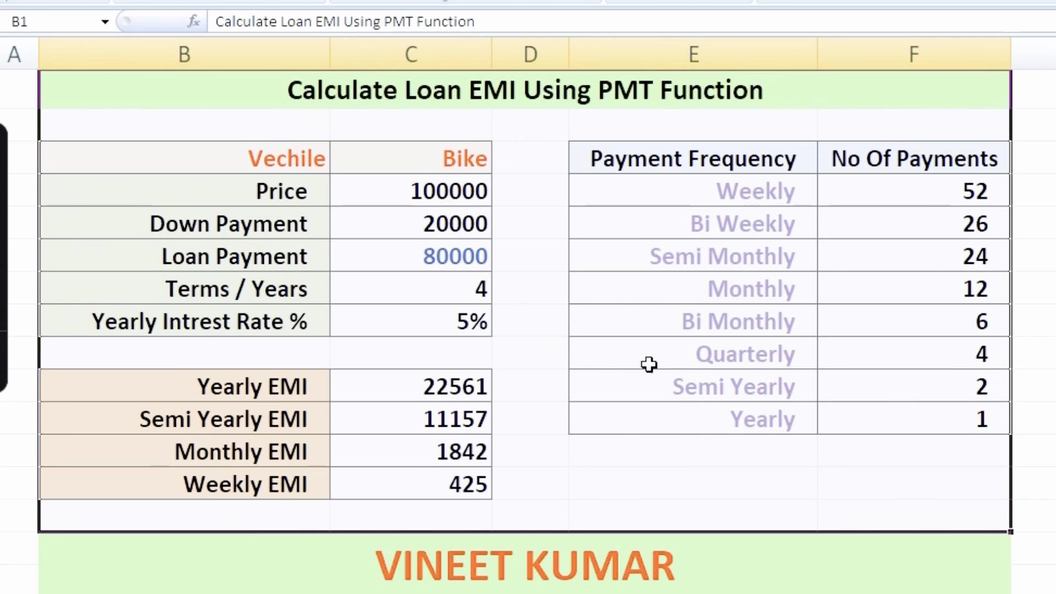
click(1055, 289)
drag(137, 387, 449, 492)
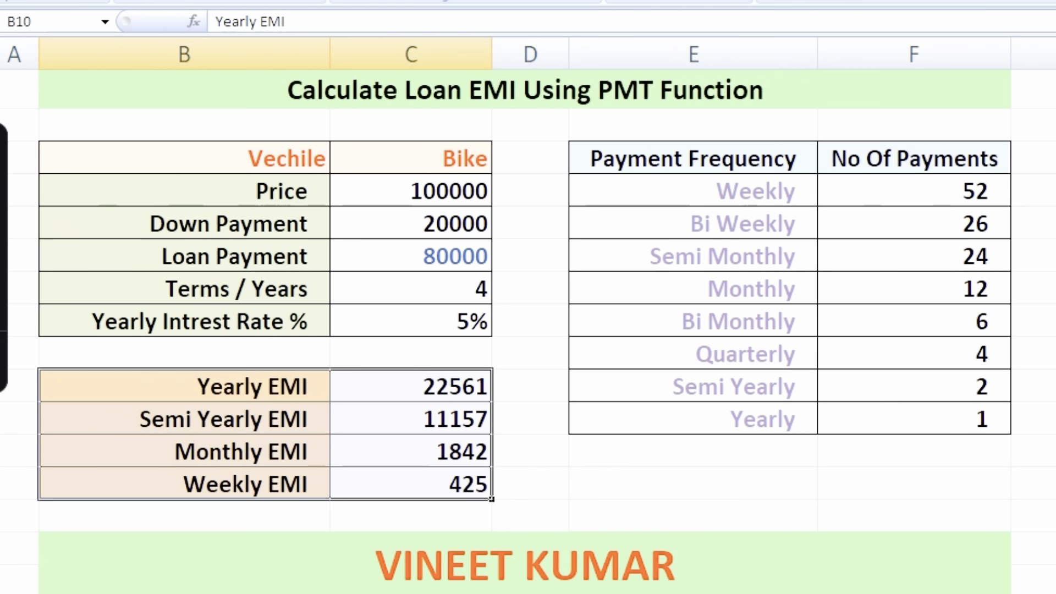
click(1055, 354)
drag(833, 147, 219, 494)
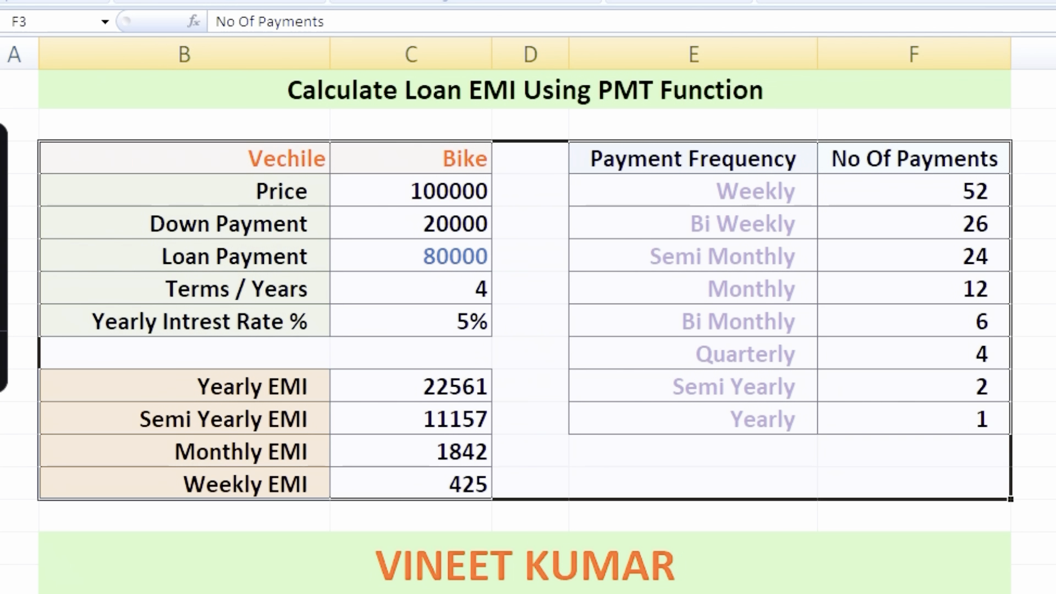